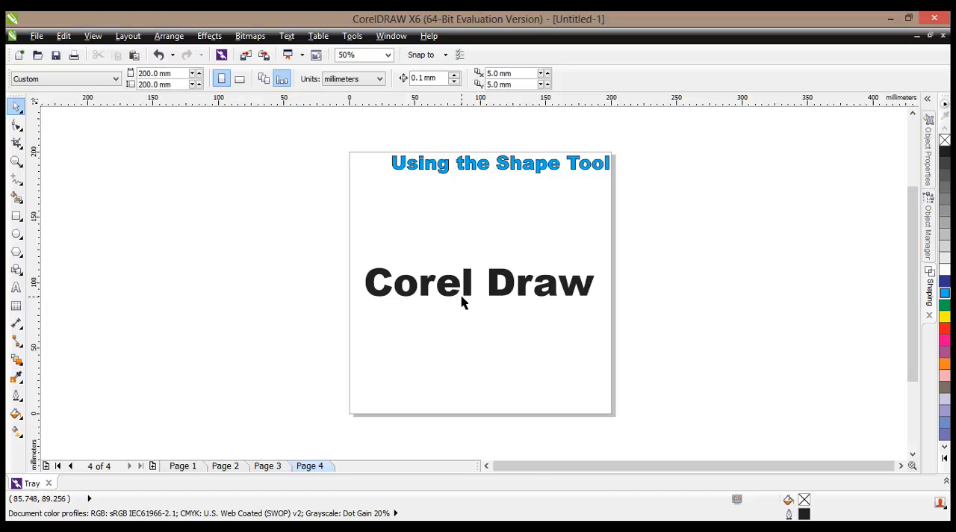
- Convert the "Corel Draw" artistic text to curves and start editing its nodes with the Shape tool
{"action": "scroll", "coordinate": [461, 301], "scroll_direction": "up", "scroll_amount": 2}
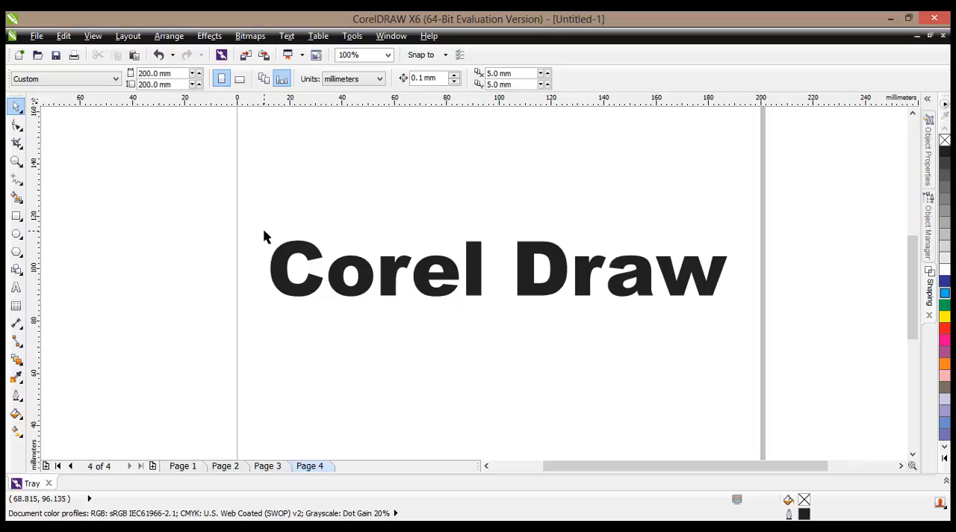
{"action": "left_click", "coordinate": [297, 253]}
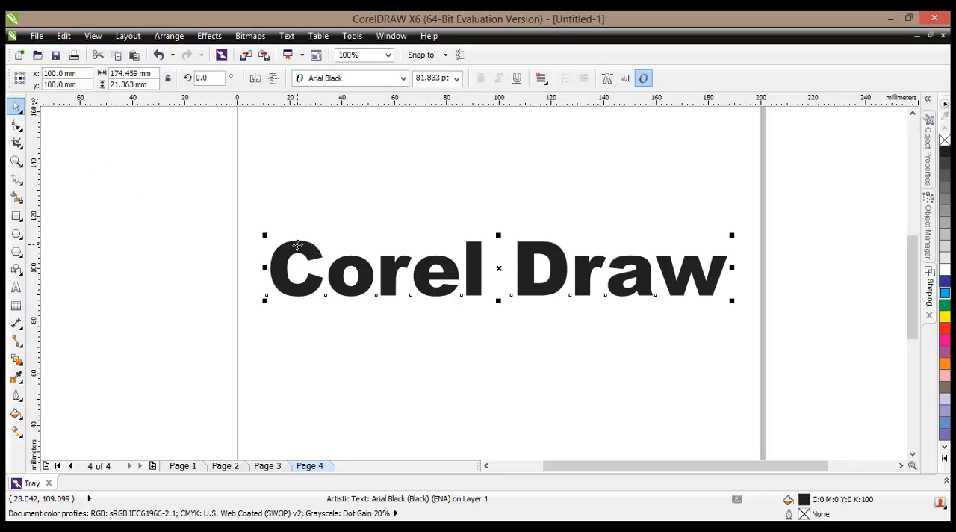
{"action": "right_click", "coordinate": [297, 253]}
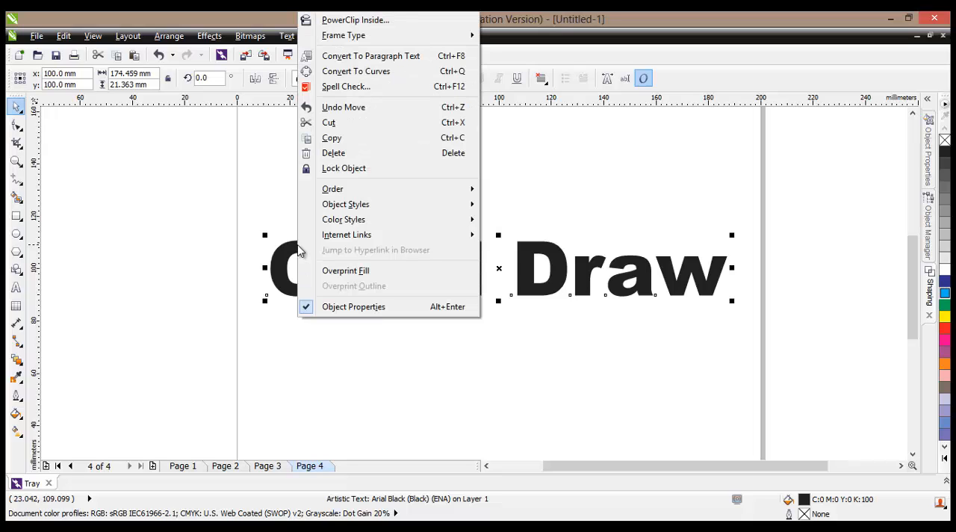
{"action": "left_click", "coordinate": [374, 79]}
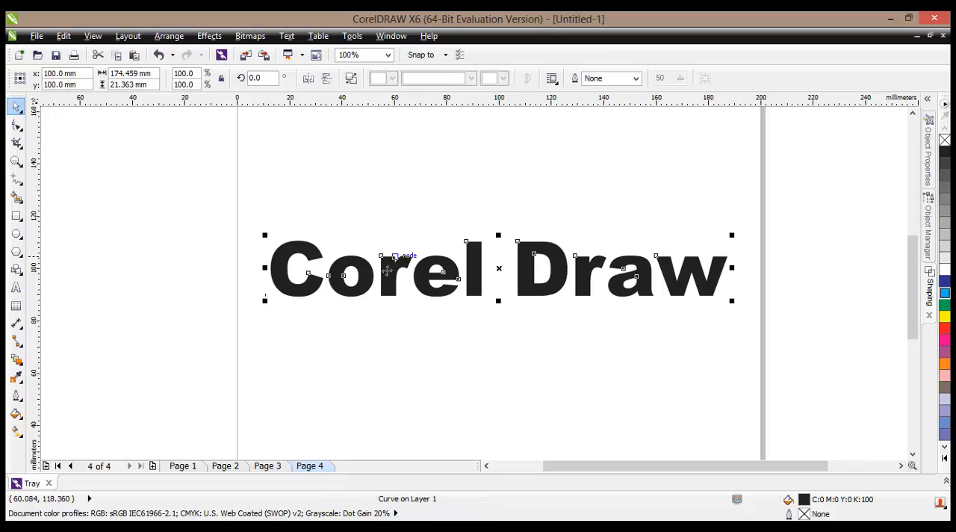
{"action": "scroll", "coordinate": [317, 315], "scroll_direction": "up", "scroll_amount": 1}
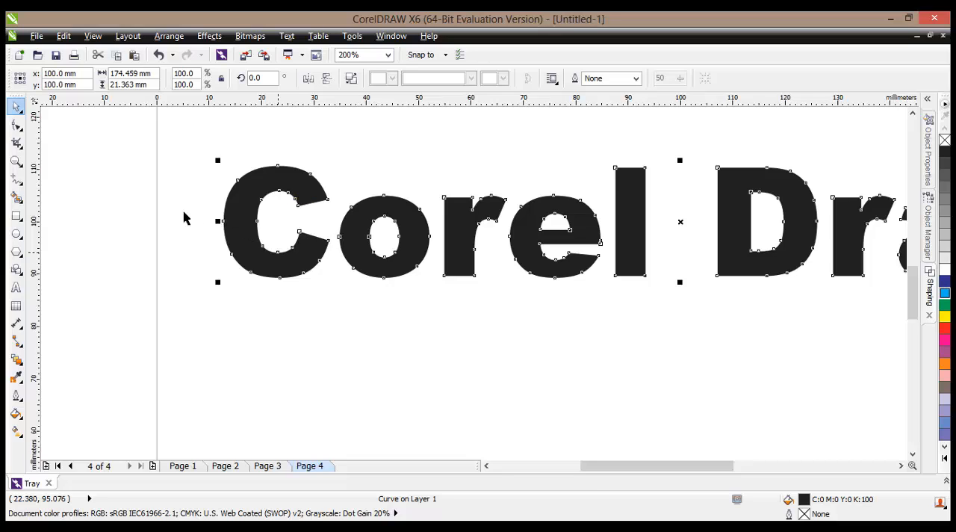
{"action": "left_click", "coordinate": [17, 126]}
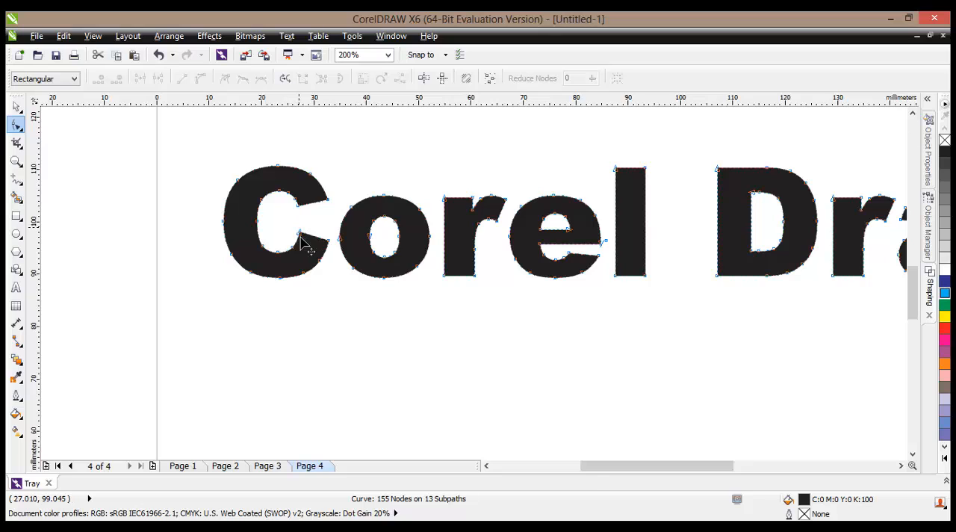
- Try distorting the inner contour of the C by moving its inner-left, upper-left and upper nodes toward the opening
{"action": "scroll", "coordinate": [303, 244], "scroll_direction": "up", "scroll_amount": 1}
{"action": "left_click", "coordinate": [215, 206]}
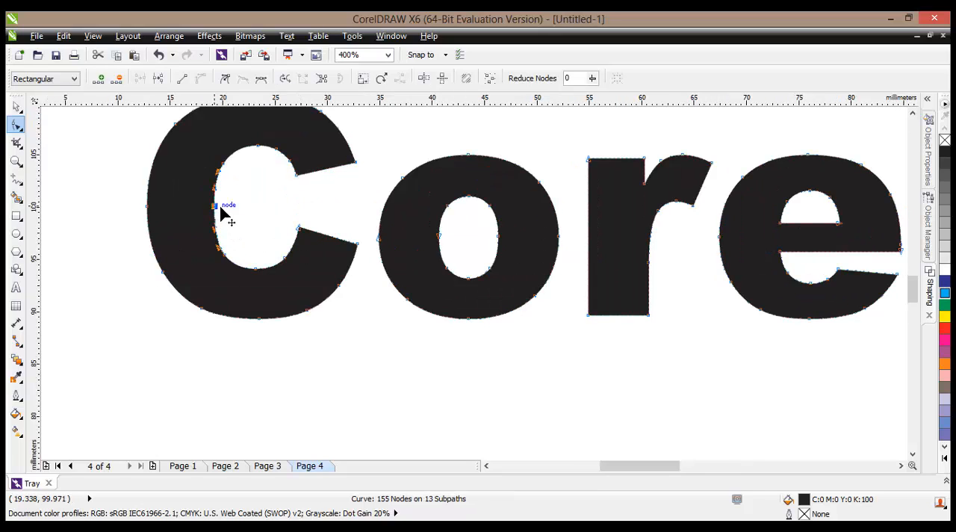
{"action": "left_click_drag", "start_coordinate": [221, 211], "coordinate": [242, 212]}
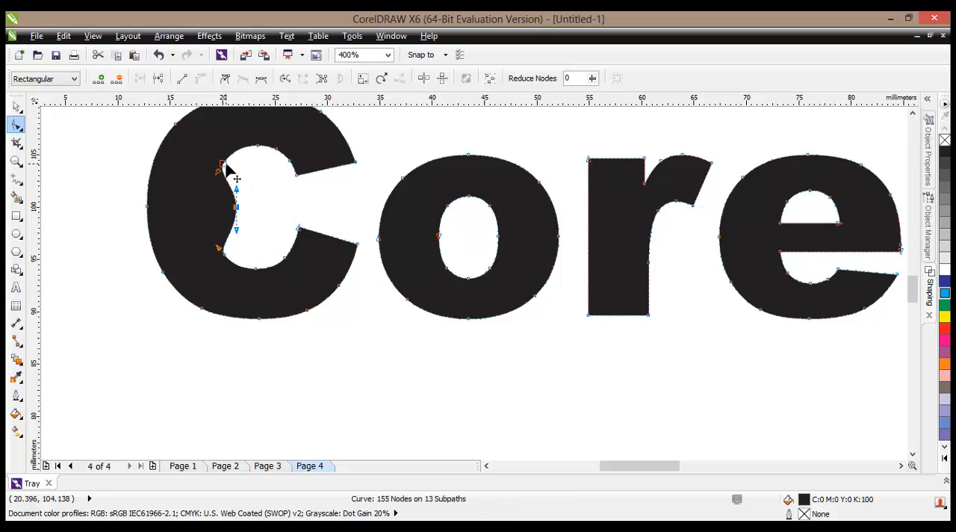
{"action": "left_click_drag", "start_coordinate": [226, 170], "coordinate": [251, 181]}
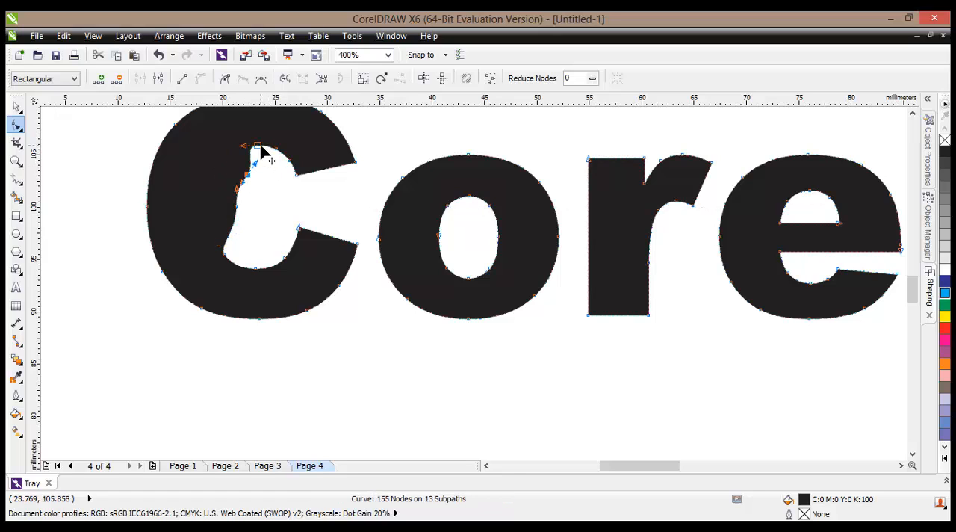
{"action": "left_click_drag", "start_coordinate": [260, 148], "coordinate": [278, 168]}
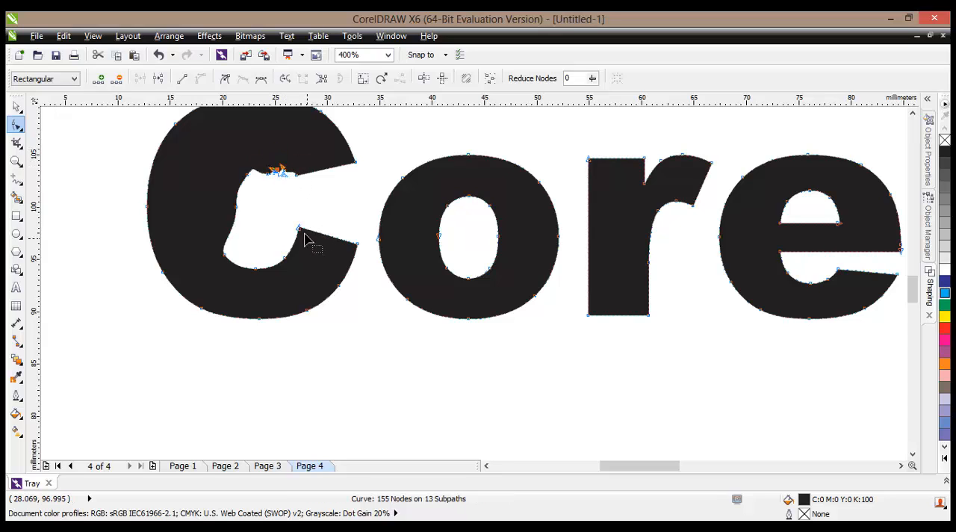
- Undo all the node moves made on the inner contour of the C
{"action": "left_click", "coordinate": [159, 55]}
{"action": "left_click", "coordinate": [159, 55]}
{"action": "left_click", "coordinate": [159, 55]}
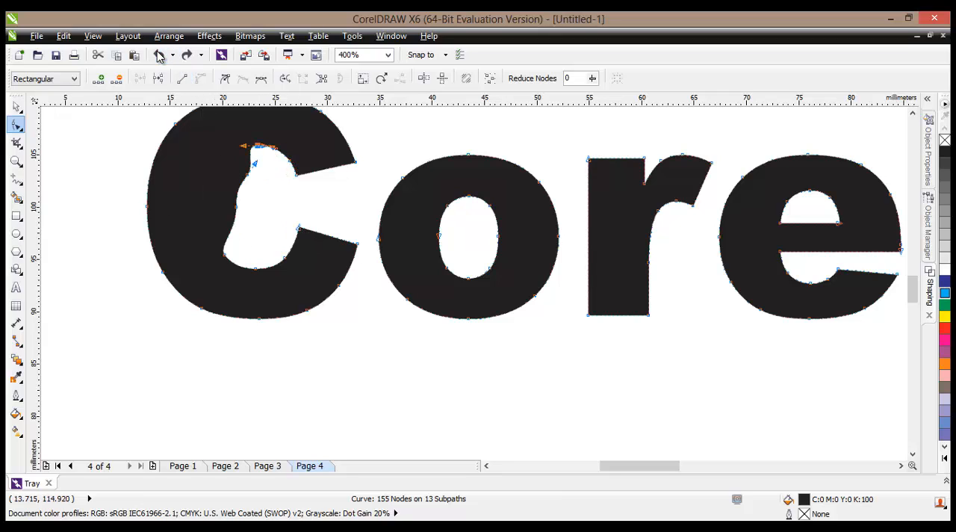
{"action": "left_click", "coordinate": [160, 55]}
{"action": "left_click", "coordinate": [159, 55]}
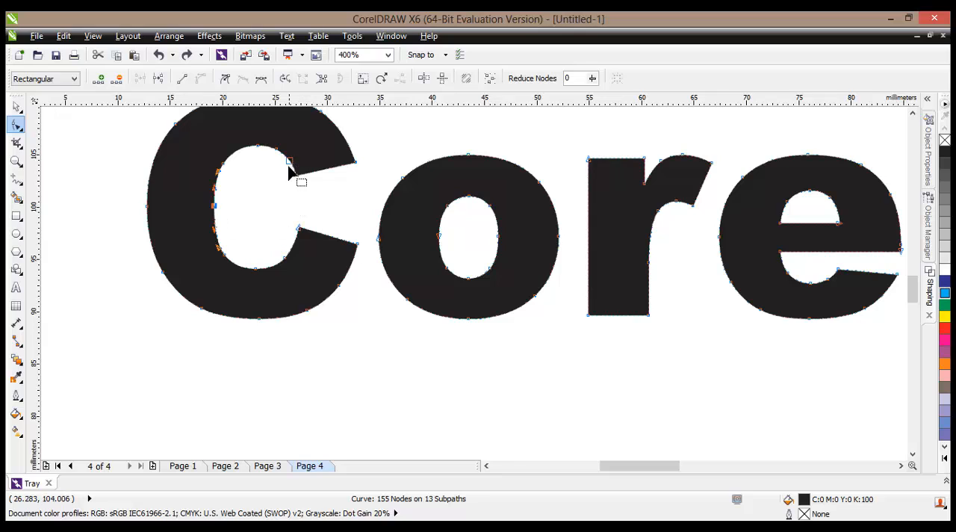
- Try stretching the C's lower arm beneath the o by moving its outer tip, underside node and inner corner
{"action": "scroll", "coordinate": [291, 185], "scroll_direction": "down", "scroll_amount": 1}
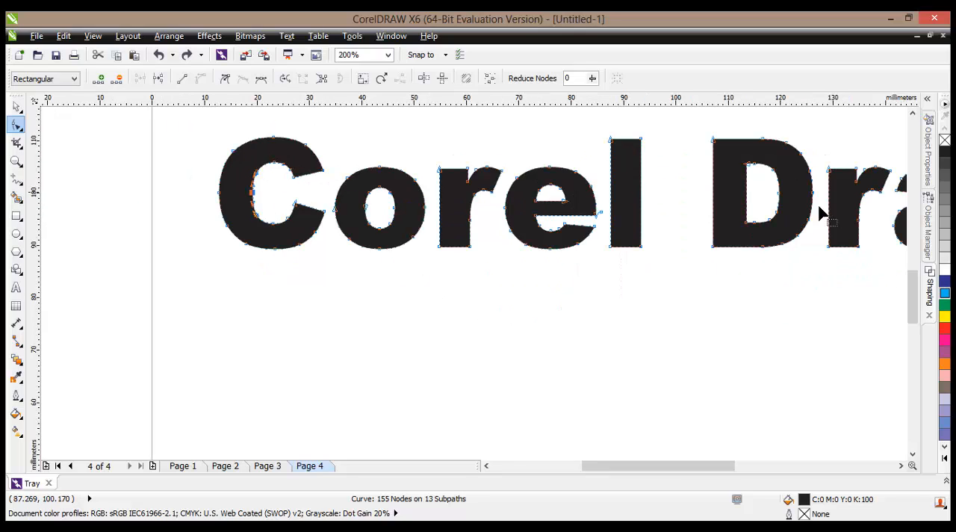
{"action": "scroll", "coordinate": [398, 187], "scroll_direction": "up", "scroll_amount": 1}
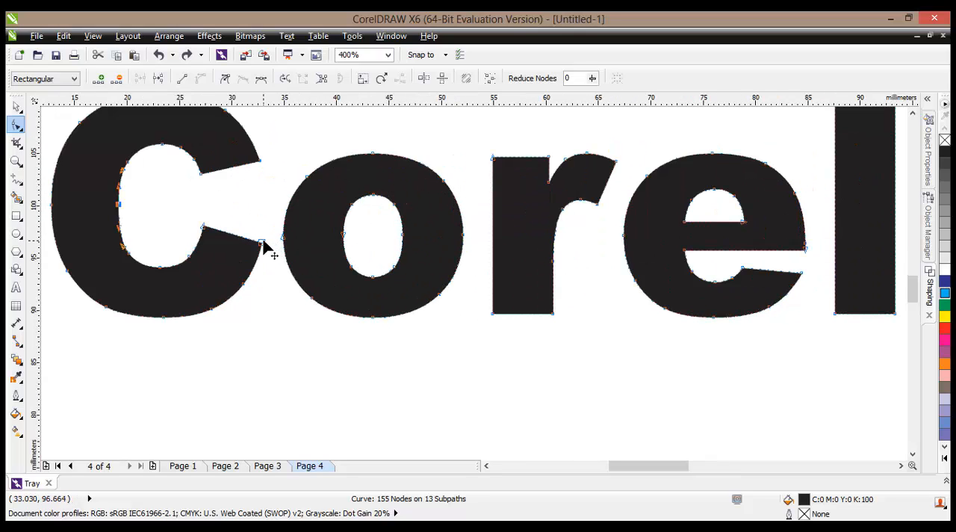
{"action": "left_click_drag", "start_coordinate": [263, 243], "coordinate": [454, 390]}
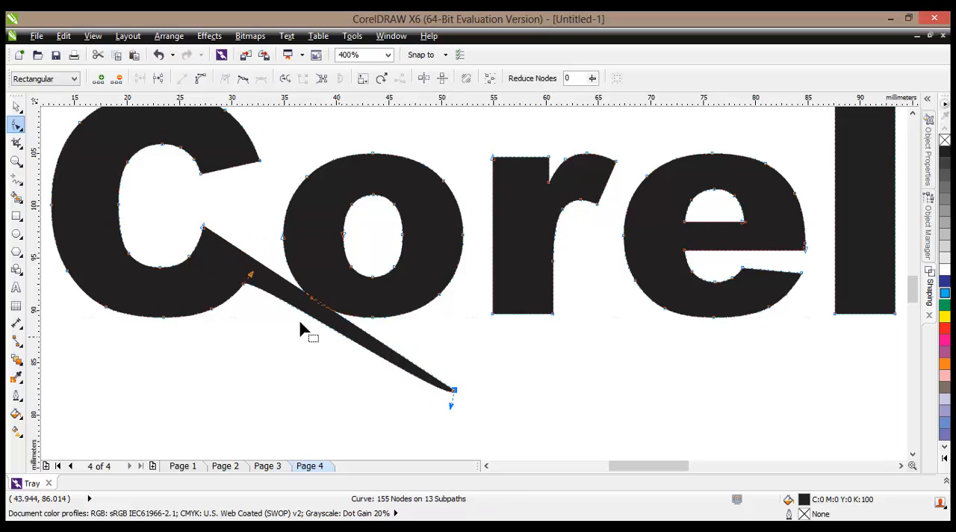
{"action": "left_click_drag", "start_coordinate": [242, 287], "coordinate": [259, 352]}
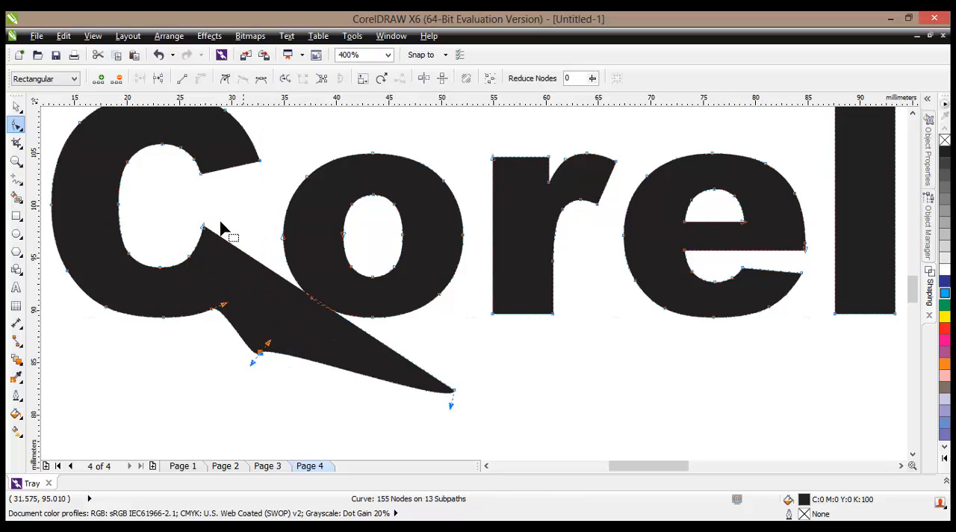
{"action": "left_click_drag", "start_coordinate": [204, 228], "coordinate": [259, 233]}
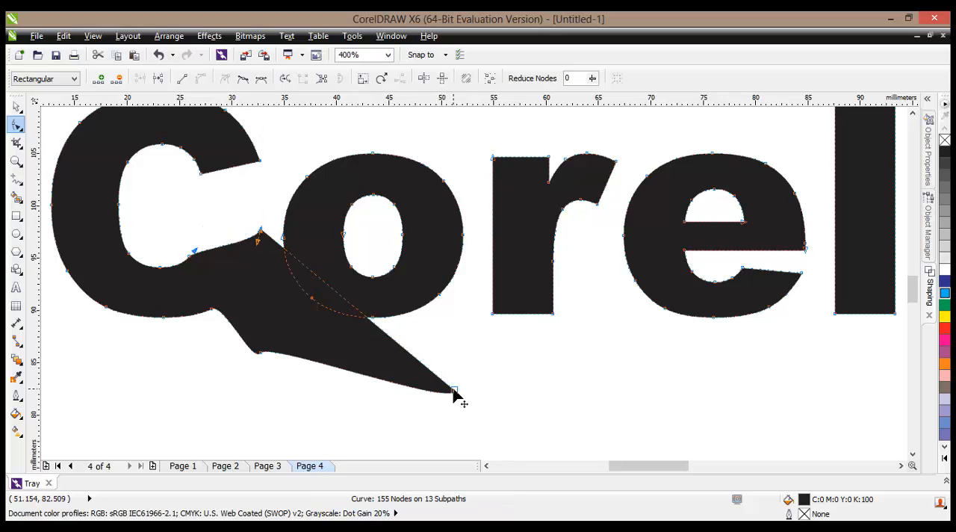
- Try reshaping the stretched arm by moving its tip toward the r, extending its underside, and shifting its upper edge and inner corner
{"action": "left_click_drag", "start_coordinate": [454, 392], "coordinate": [485, 277]}
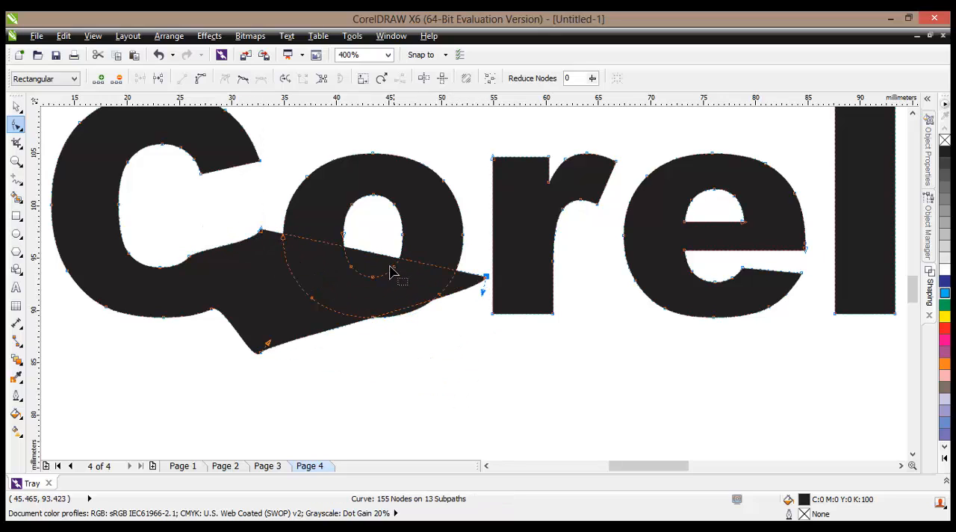
{"action": "left_click_drag", "start_coordinate": [260, 359], "coordinate": [464, 353]}
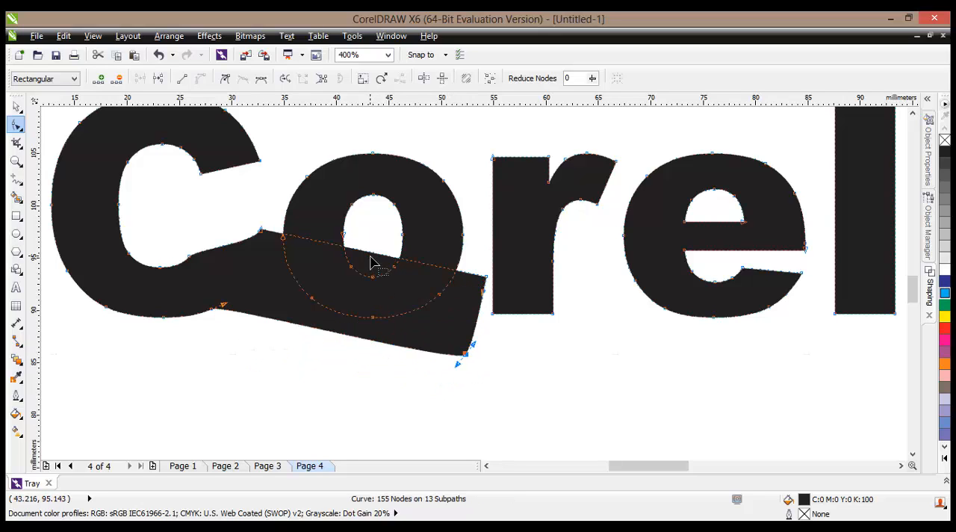
{"action": "left_click_drag", "start_coordinate": [371, 261], "coordinate": [343, 331]}
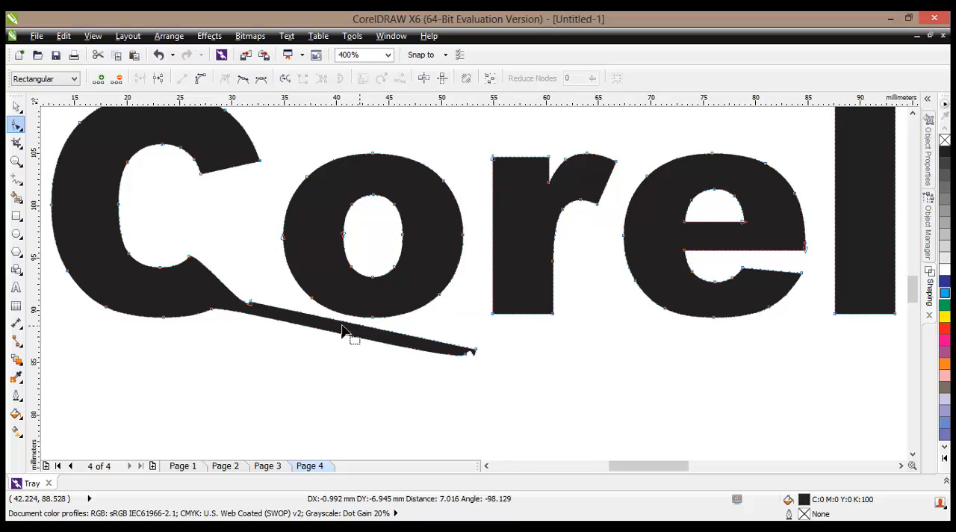
{"action": "left_click_drag", "start_coordinate": [252, 309], "coordinate": [260, 254]}
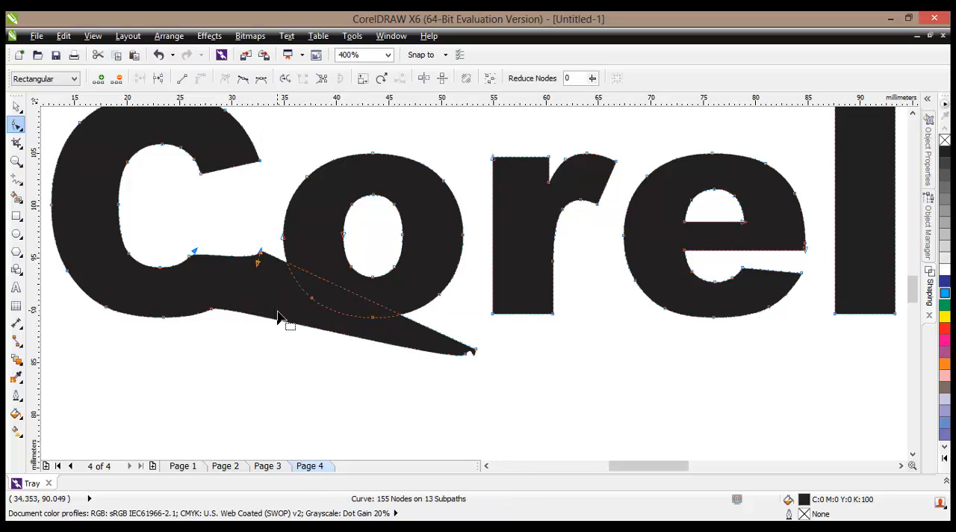
- Undo all the node and edge moves made on the C's lower arm
{"action": "left_click", "coordinate": [159, 56]}
{"action": "left_click", "coordinate": [164, 59]}
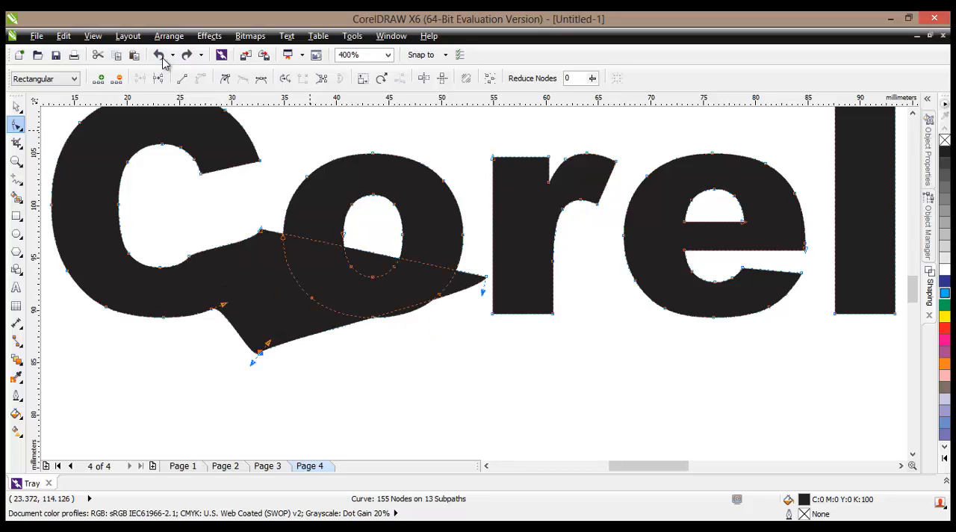
{"action": "left_click", "coordinate": [163, 60]}
{"action": "left_click", "coordinate": [164, 60]}
{"action": "left_click", "coordinate": [160, 58]}
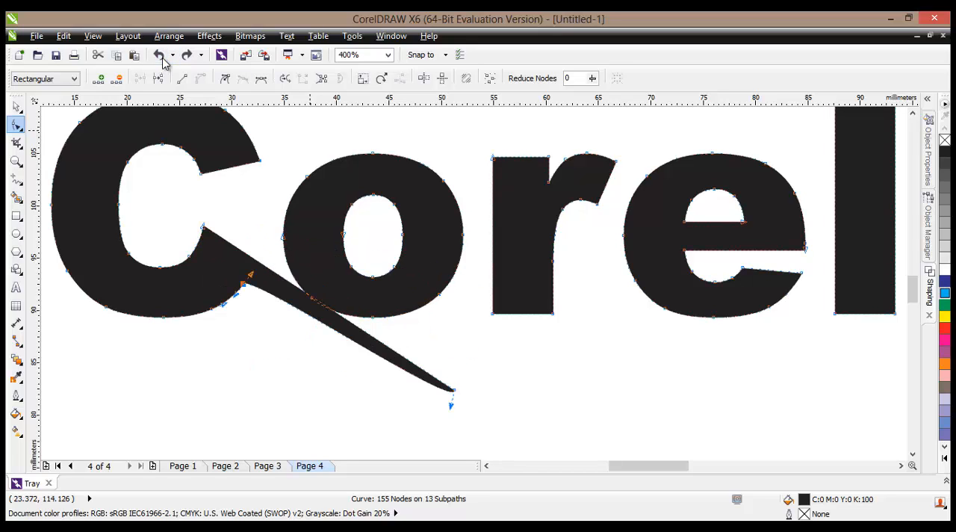
{"action": "left_click", "coordinate": [161, 58]}
- Add a node near the middle of the straight end edge of the C's lower arm
{"action": "scroll", "coordinate": [195, 206], "scroll_direction": "up", "scroll_amount": 2}
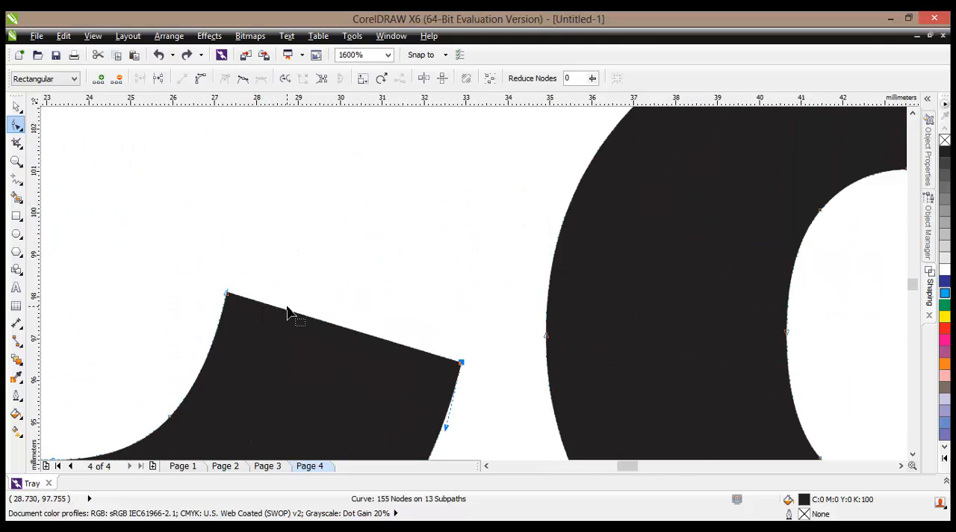
{"action": "scroll", "coordinate": [287, 312], "scroll_direction": "down", "scroll_amount": 1}
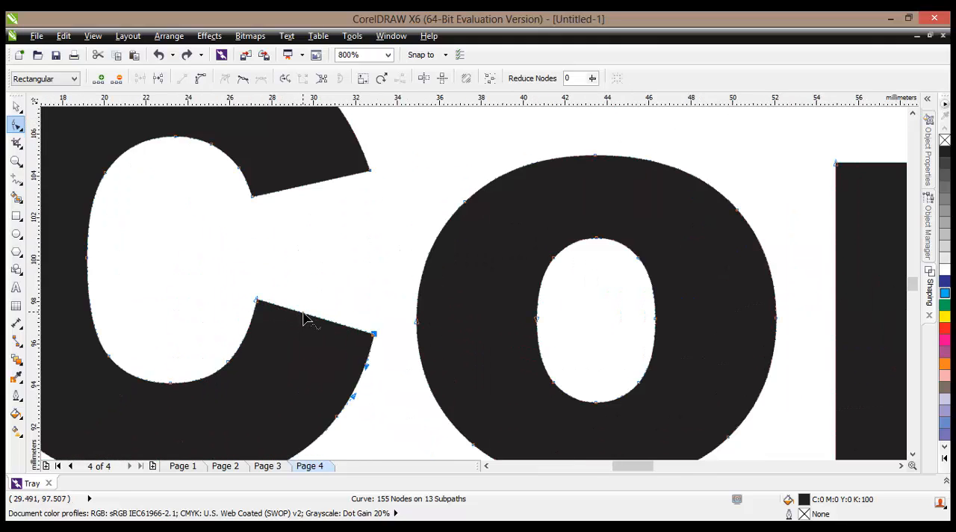
{"action": "right_click", "coordinate": [308, 316]}
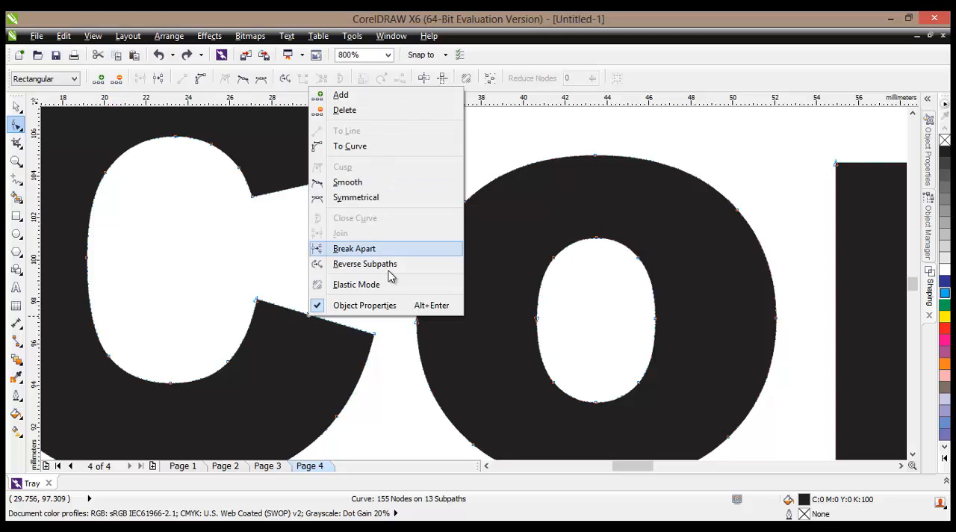
{"action": "left_click", "coordinate": [375, 100]}
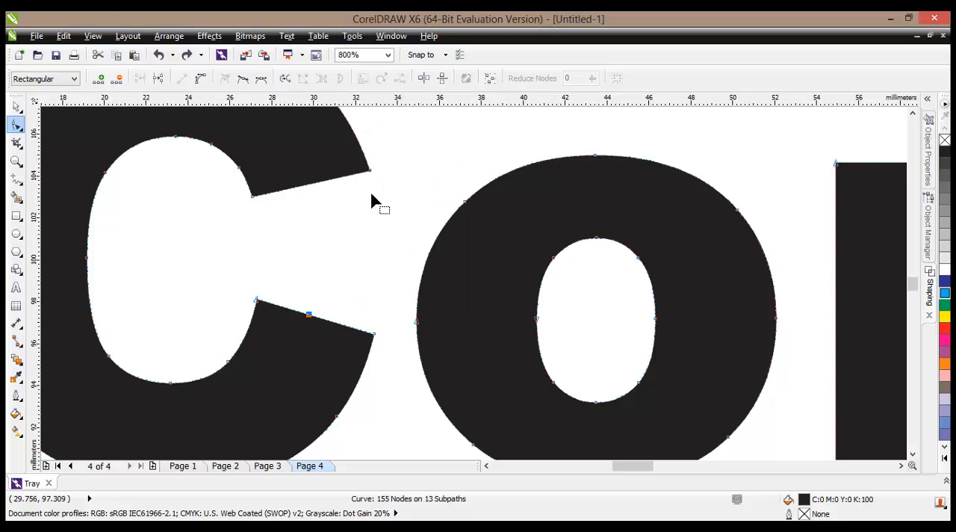
- Try raising the lower arm's end by moving the added node and inner corner up and the outer corner to the o
{"action": "left_click_drag", "start_coordinate": [310, 316], "coordinate": [330, 261]}
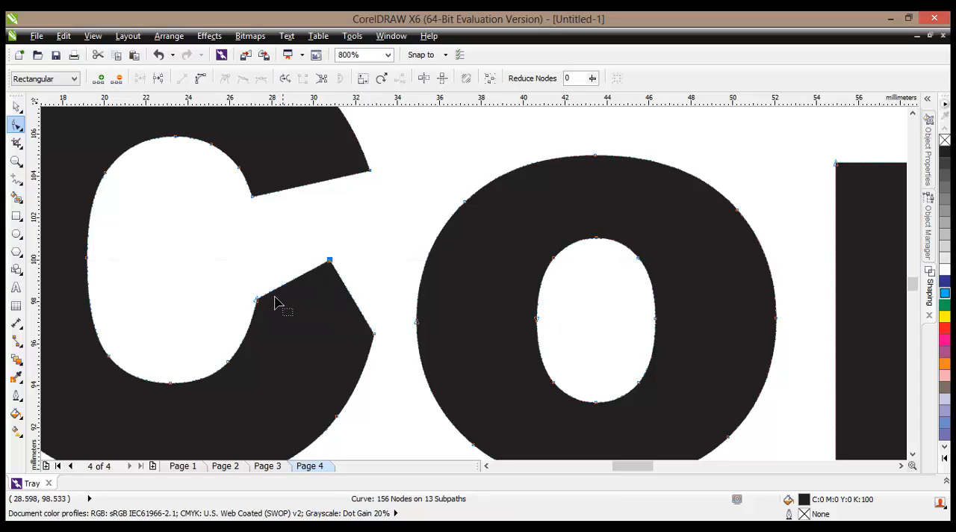
{"action": "left_click_drag", "start_coordinate": [259, 302], "coordinate": [261, 253]}
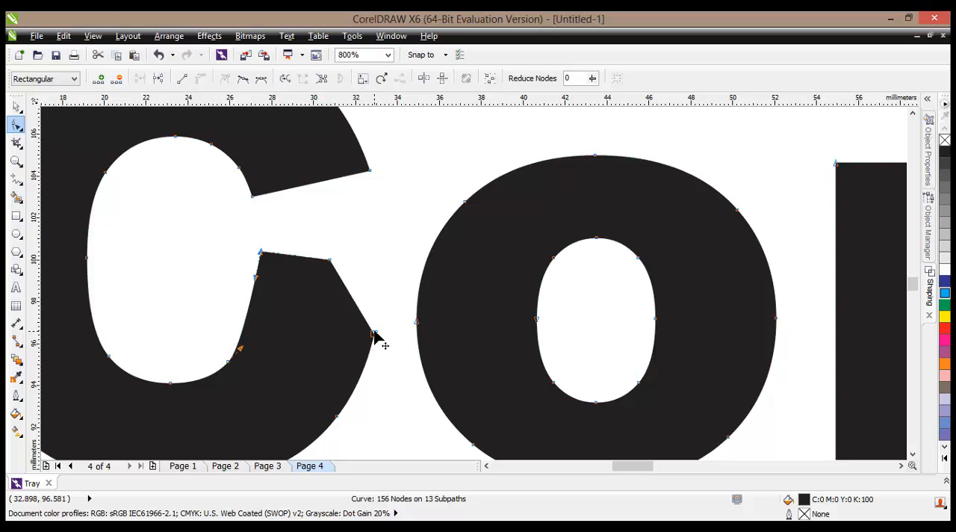
{"action": "mouse_move", "coordinate": [374, 335]}
{"action": "left_mouse_down"}
{"action": "mouse_move", "coordinate": [435, 261]}
{"action": "mouse_move", "coordinate": [427, 255]}
{"action": "left_mouse_up"}
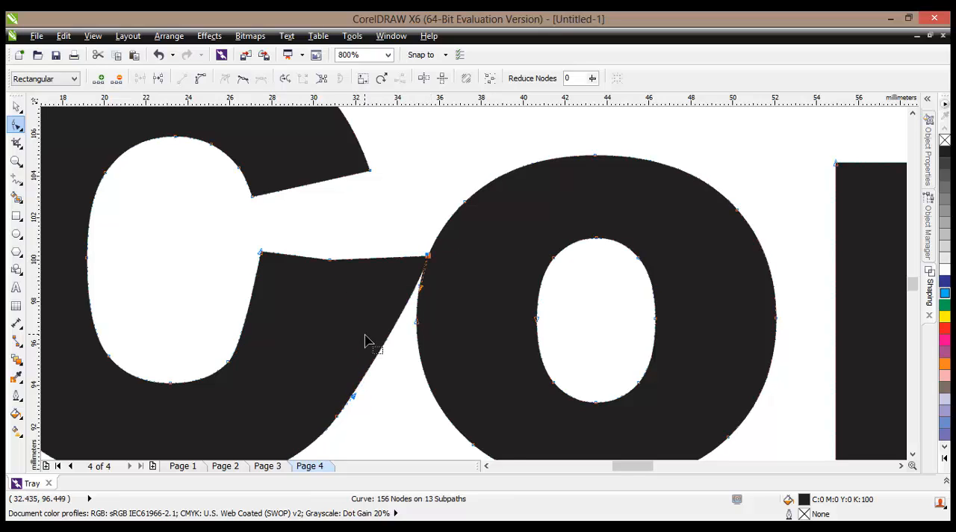
- Undo the three node moves on the C's lower arm and delete the node added to its end edge
{"action": "left_click", "coordinate": [159, 58]}
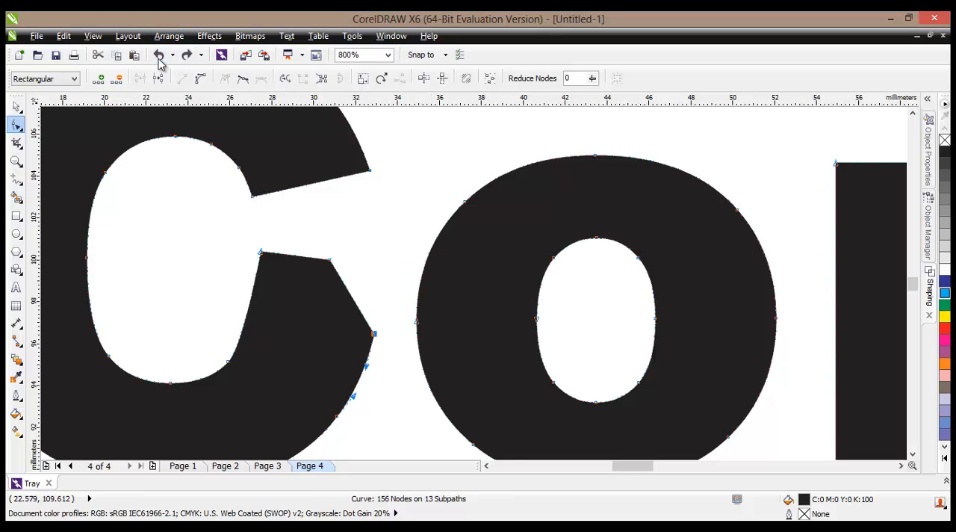
{"action": "left_click", "coordinate": [159, 59]}
{"action": "left_click", "coordinate": [159, 58]}
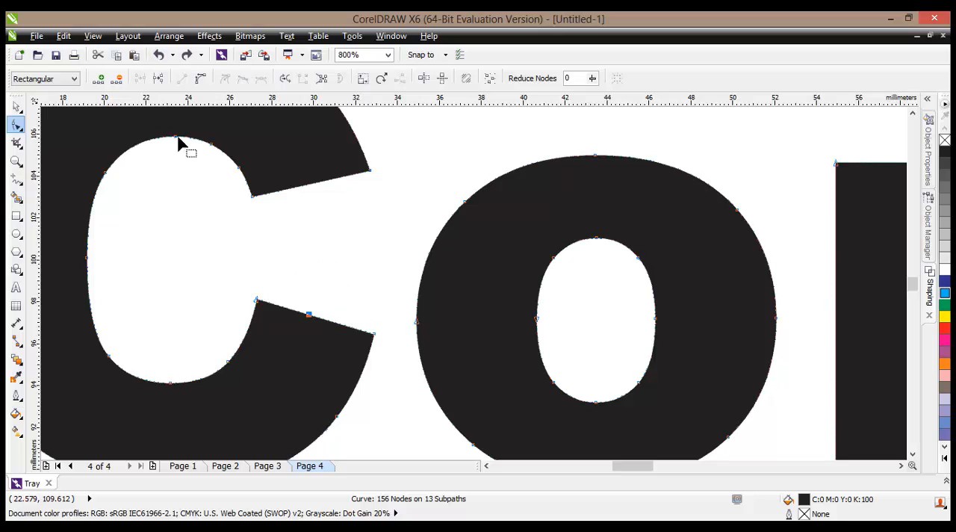
{"action": "right_click", "coordinate": [311, 320]}
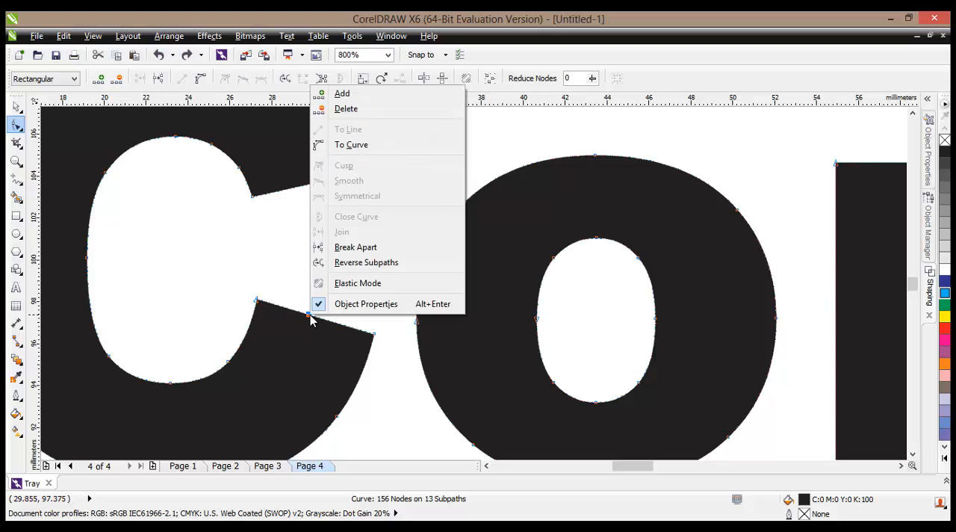
{"action": "left_click", "coordinate": [352, 109]}
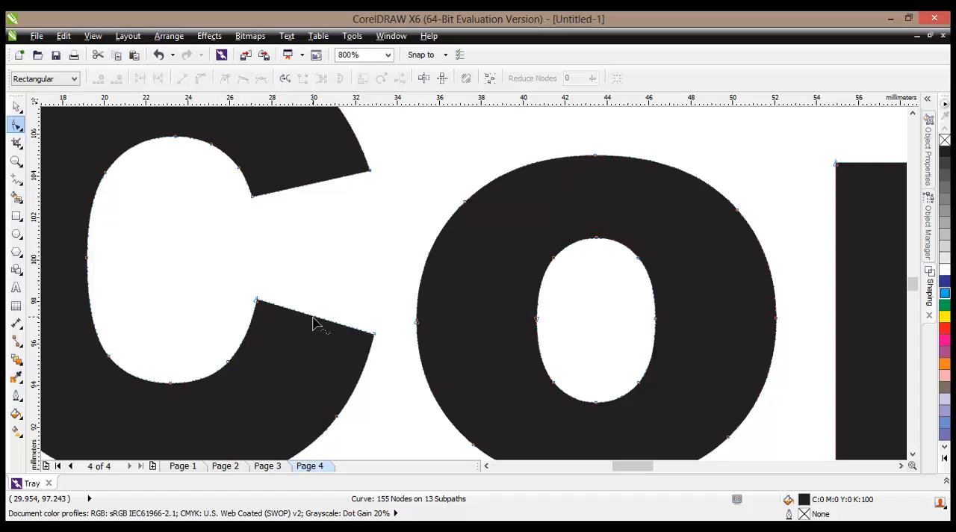
- Move the straight end edge of the C's lower arm up toward the upper arm, narrowing the letter's opening
{"action": "left_click_drag", "start_coordinate": [314, 321], "coordinate": [345, 302]}
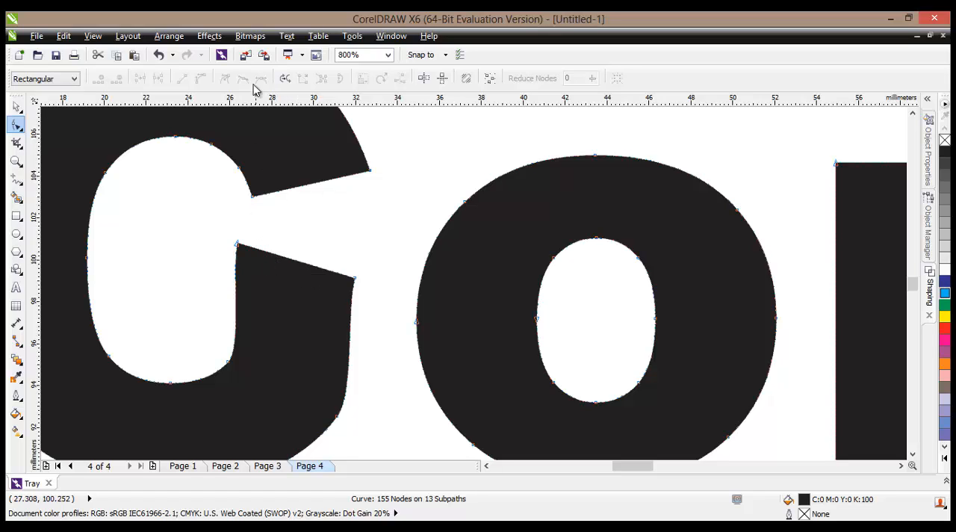
- Undo the last move of the C's lower-arm end edge and convert that straight edge to a curve
{"action": "left_click", "coordinate": [159, 54]}
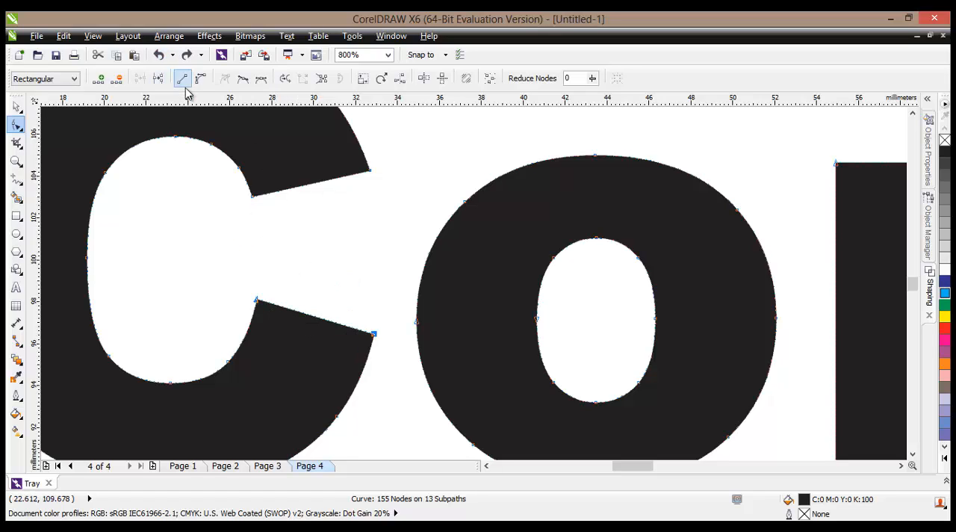
{"action": "right_click", "coordinate": [313, 323]}
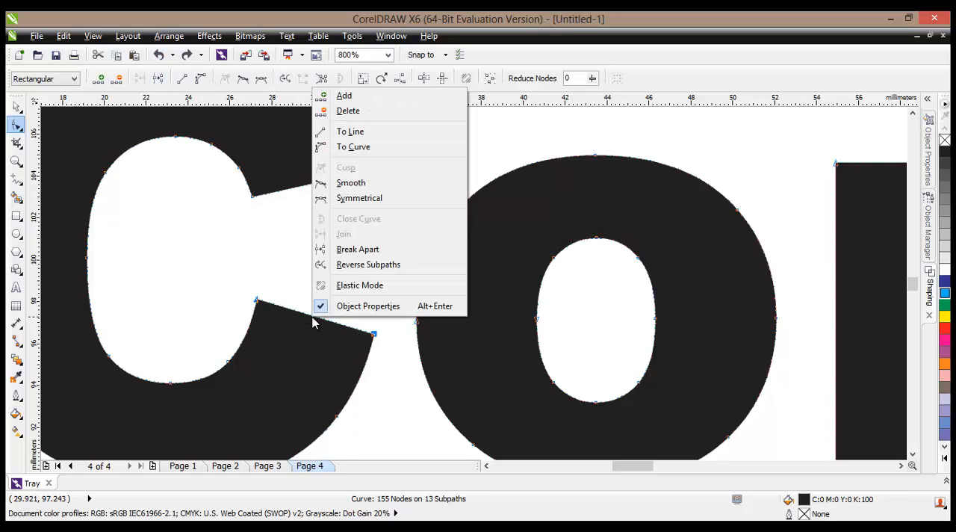
{"action": "left_click", "coordinate": [354, 148]}
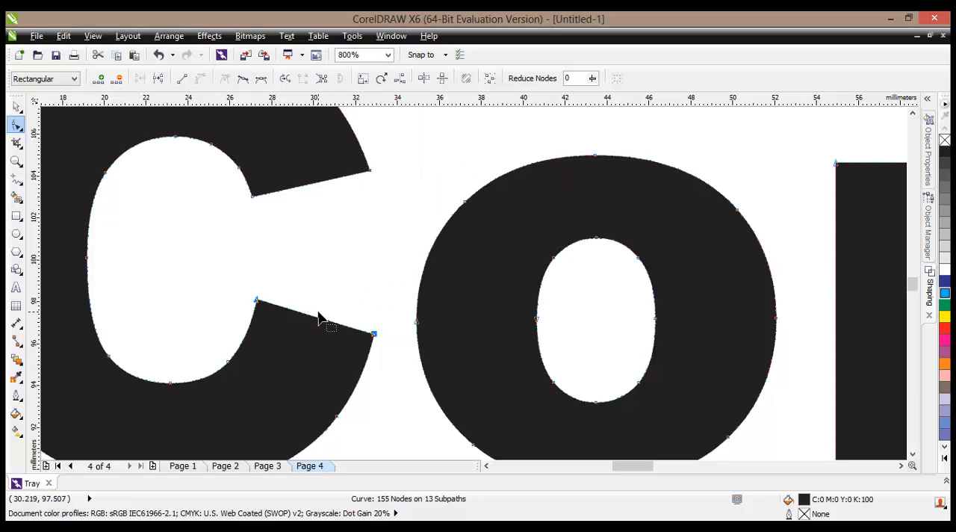
- Try bending the C's lower-arm end edge upward, moving its inner corner up and outward, and bulging the curve toward the o
{"action": "left_click_drag", "start_coordinate": [315, 323], "coordinate": [350, 236]}
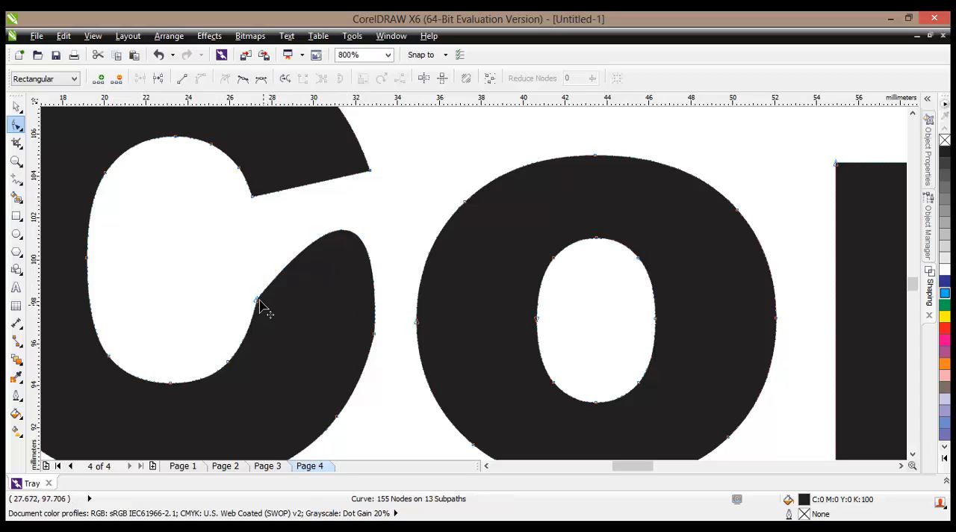
{"action": "left_click", "coordinate": [257, 300]}
{"action": "left_click_drag", "start_coordinate": [257, 301], "coordinate": [232, 282]}
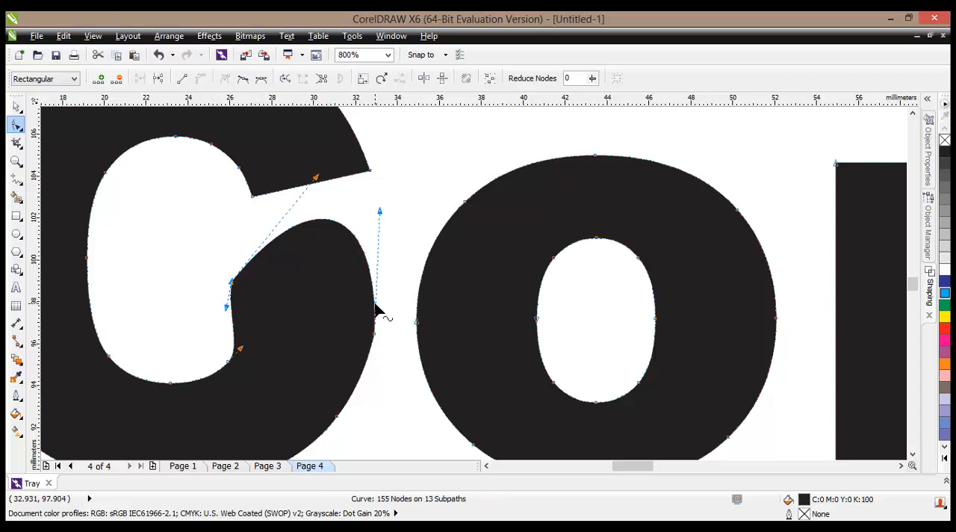
{"action": "left_click_drag", "start_coordinate": [375, 322], "coordinate": [389, 319]}
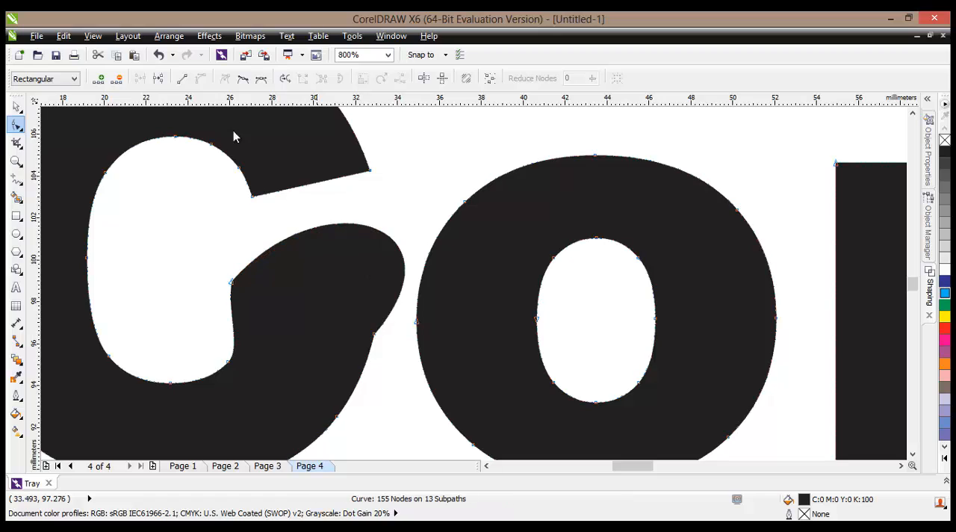
- Undo the bending and corner move on the C's lower arm, back to its straight end edge
{"action": "left_click", "coordinate": [159, 55]}
{"action": "left_click", "coordinate": [159, 55]}
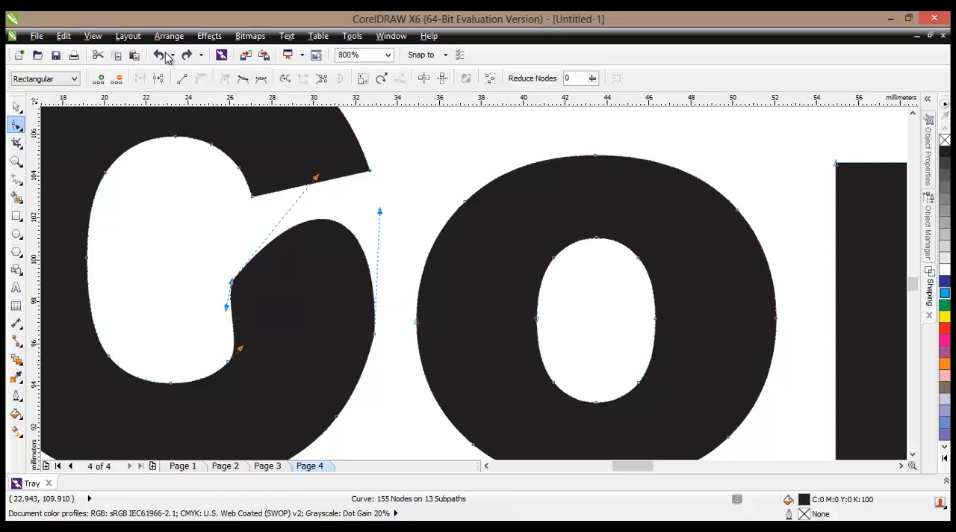
{"action": "left_click", "coordinate": [162, 56]}
{"action": "left_click", "coordinate": [163, 57]}
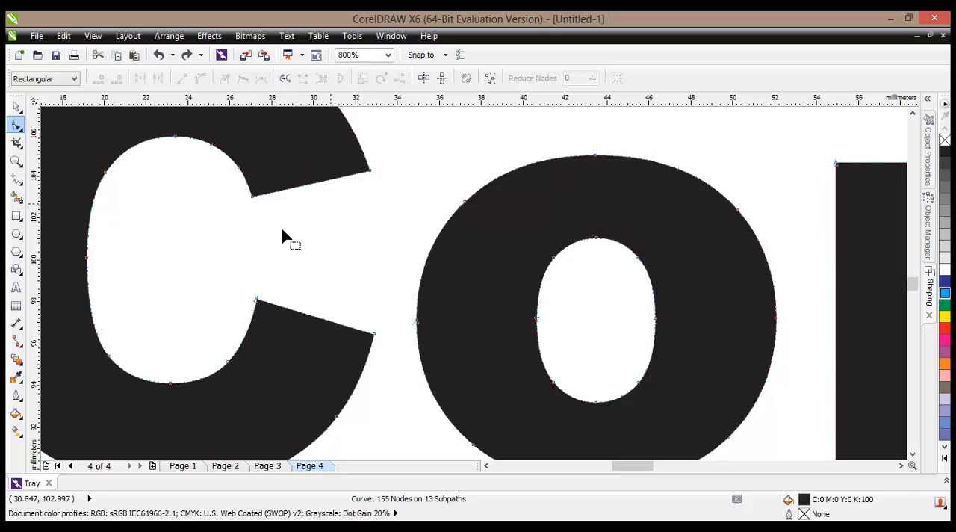
- Bend the C's lower-arm end edge slightly upward into a rounded arc
{"action": "right_click", "coordinate": [319, 320]}
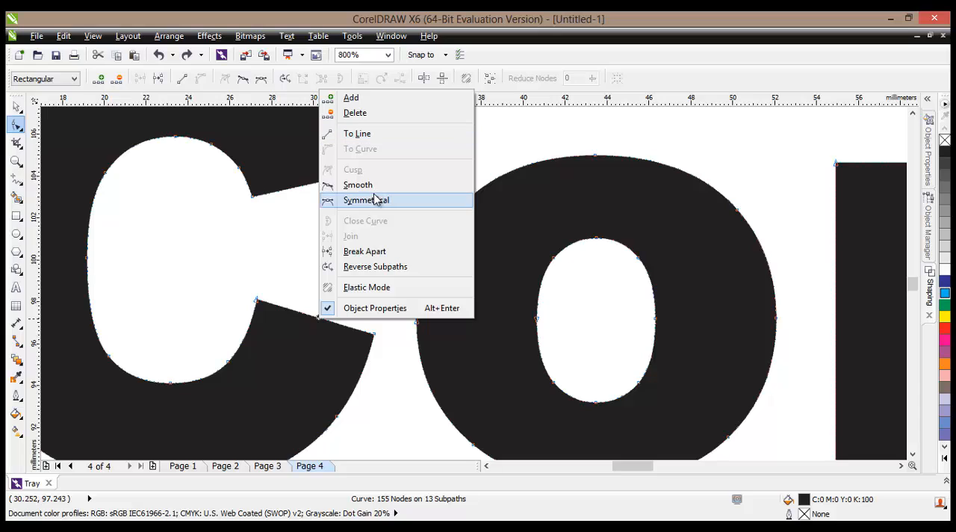
{"action": "left_click", "coordinate": [312, 321]}
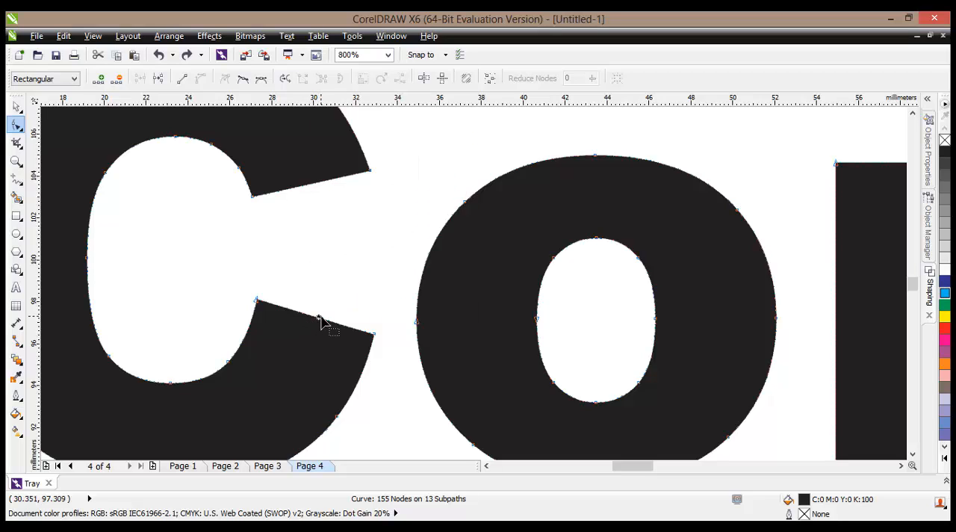
{"action": "left_click_drag", "start_coordinate": [319, 321], "coordinate": [333, 274]}
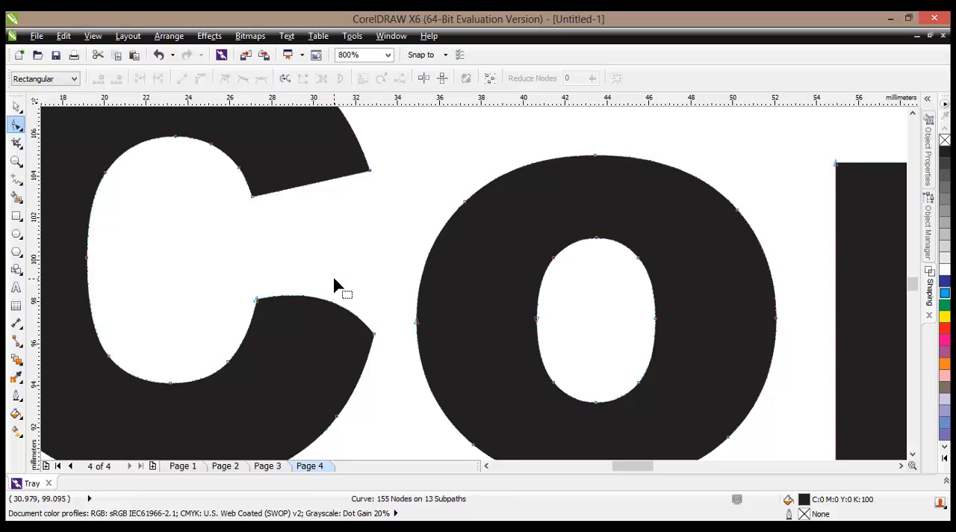
- Convert the straight end edge of the C's upper arm to a curve and bend it downward into a rounded bulge
{"action": "right_click", "coordinate": [313, 188]}
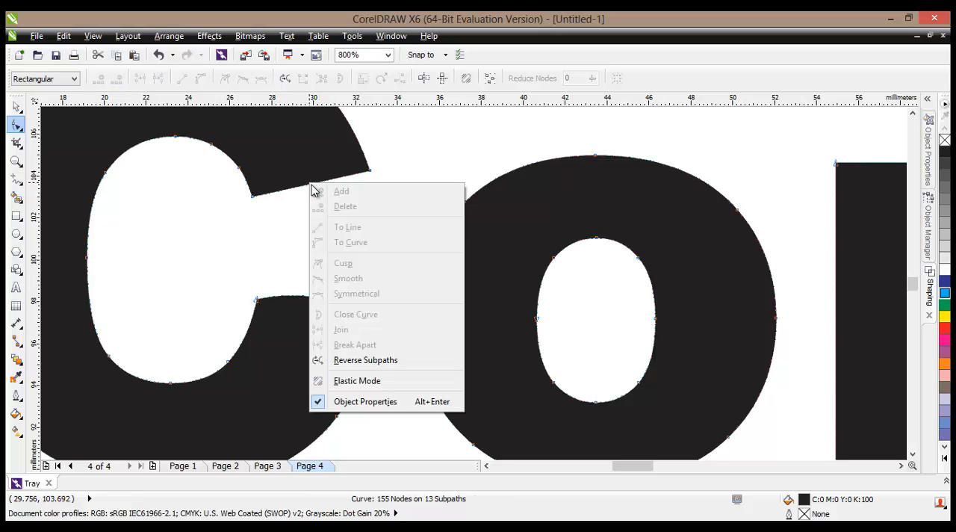
{"action": "left_click", "coordinate": [314, 184]}
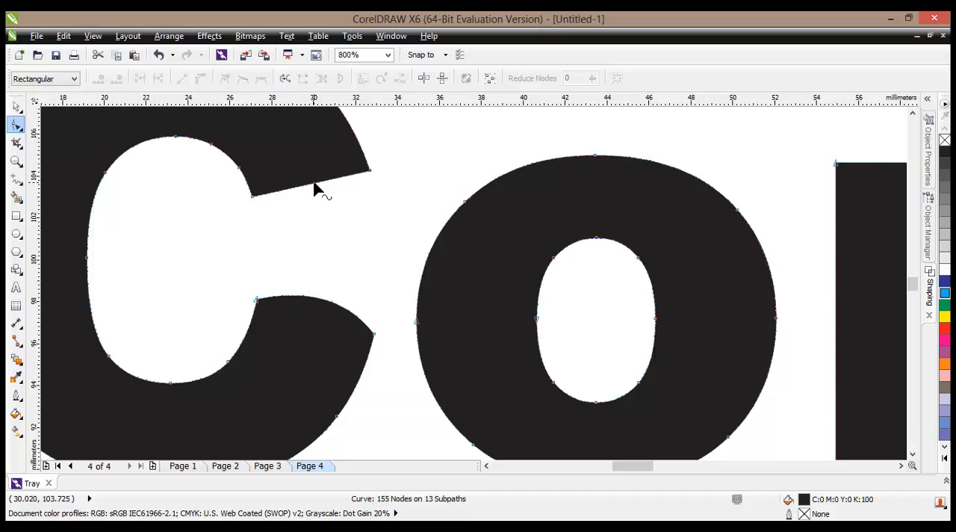
{"action": "right_click", "coordinate": [313, 184]}
{"action": "left_click", "coordinate": [356, 243]}
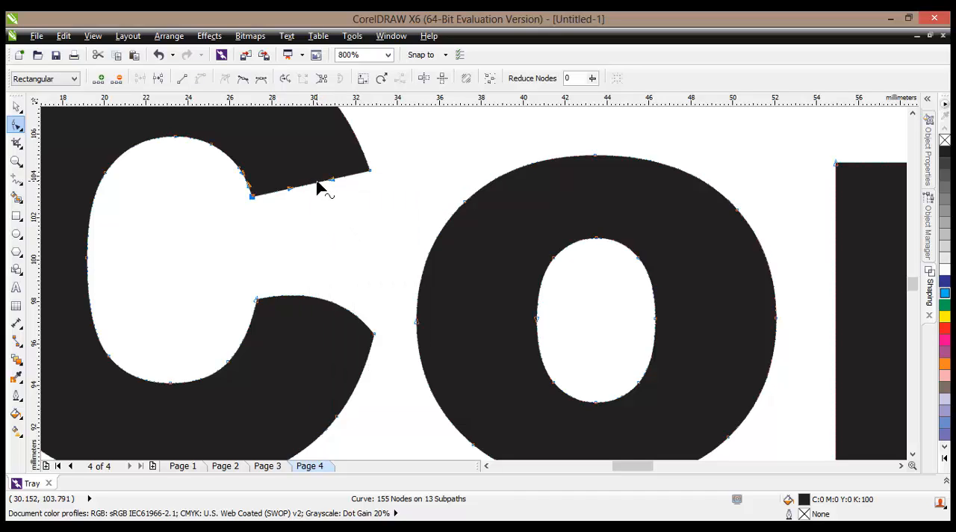
{"action": "left_click_drag", "start_coordinate": [316, 187], "coordinate": [322, 222]}
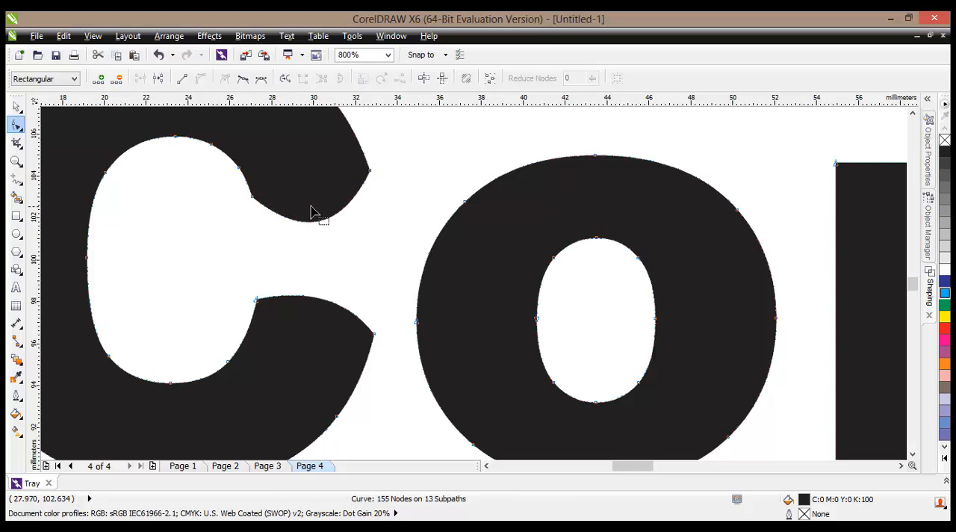
- Convert the curved end edges of the C's upper and lower arms back to straight lines
{"action": "scroll", "coordinate": [324, 307], "scroll_direction": "down", "scroll_amount": 2}
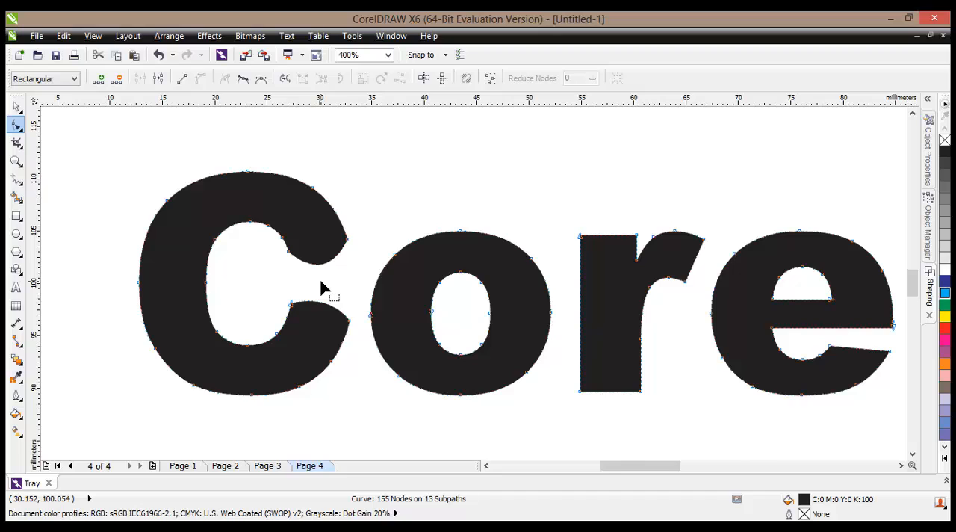
{"action": "scroll", "coordinate": [321, 282], "scroll_direction": "up", "scroll_amount": 2}
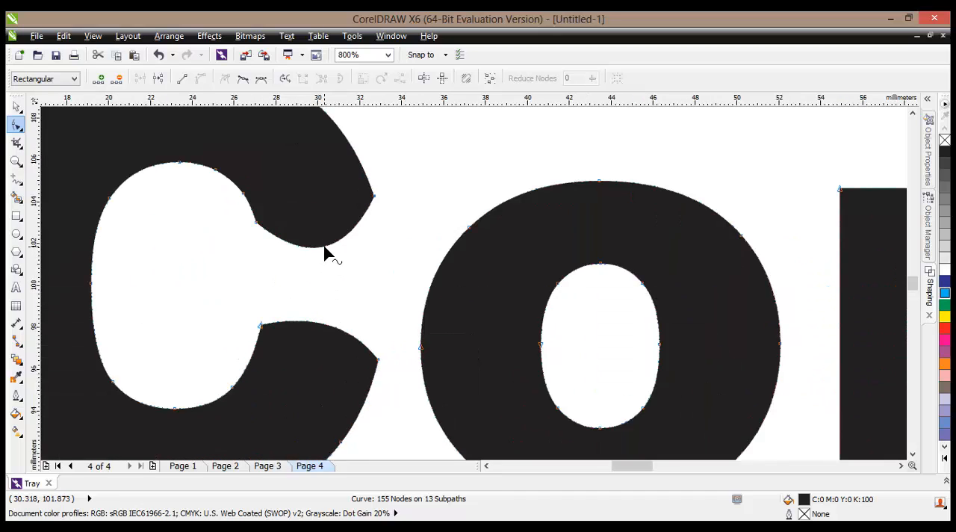
{"action": "right_click", "coordinate": [324, 247]}
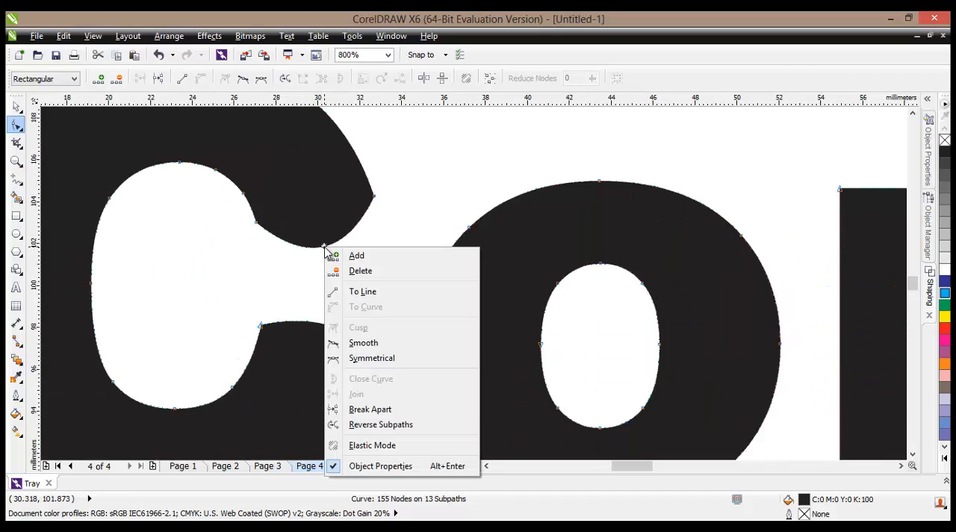
{"action": "left_click", "coordinate": [357, 294]}
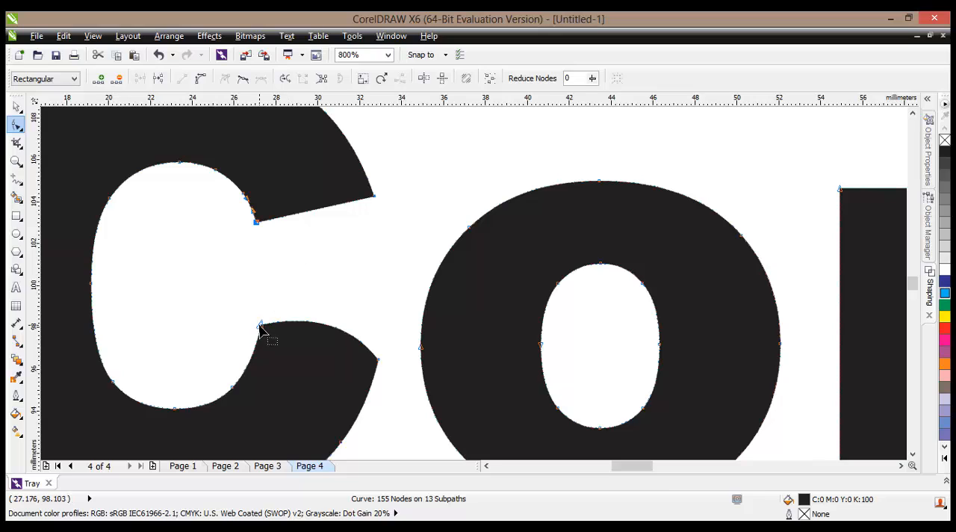
{"action": "right_click", "coordinate": [329, 327]}
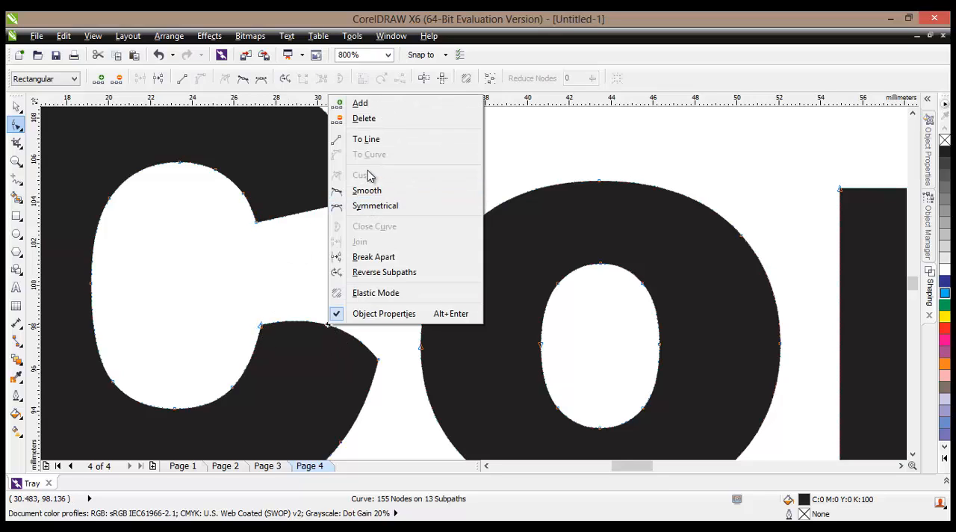
{"action": "left_click", "coordinate": [366, 139]}
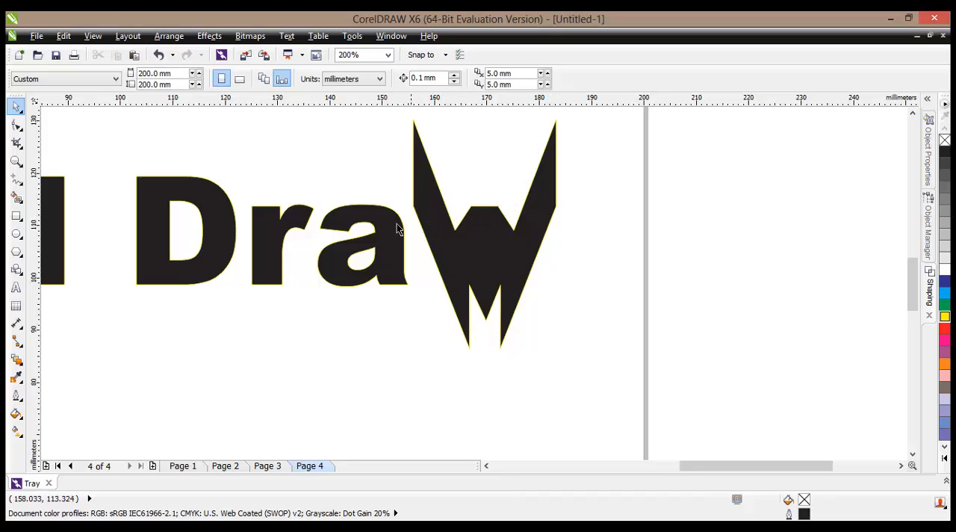
- Convert the "Corel Draw" text on page 1 to curves
{"action": "left_click", "coordinate": [17, 126]}
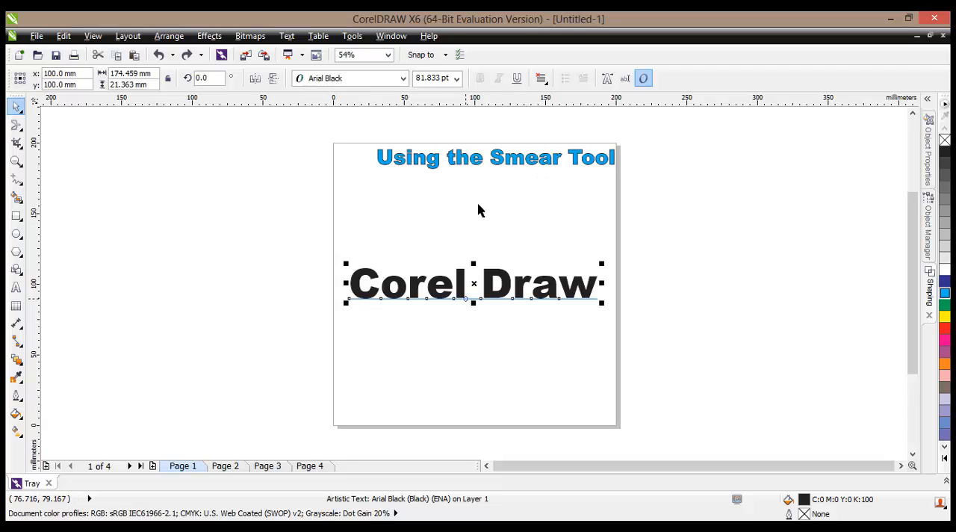
{"action": "right_click", "coordinate": [394, 284]}
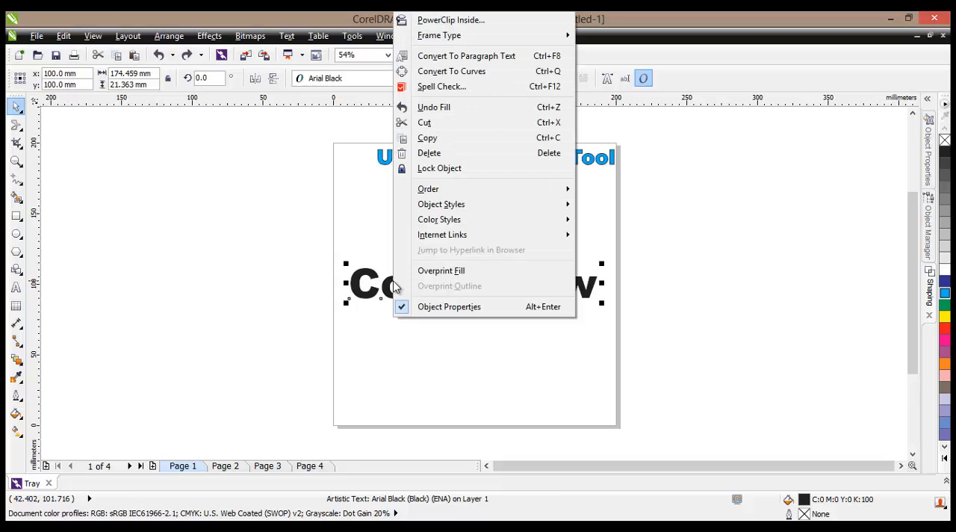
{"action": "left_click", "coordinate": [467, 71]}
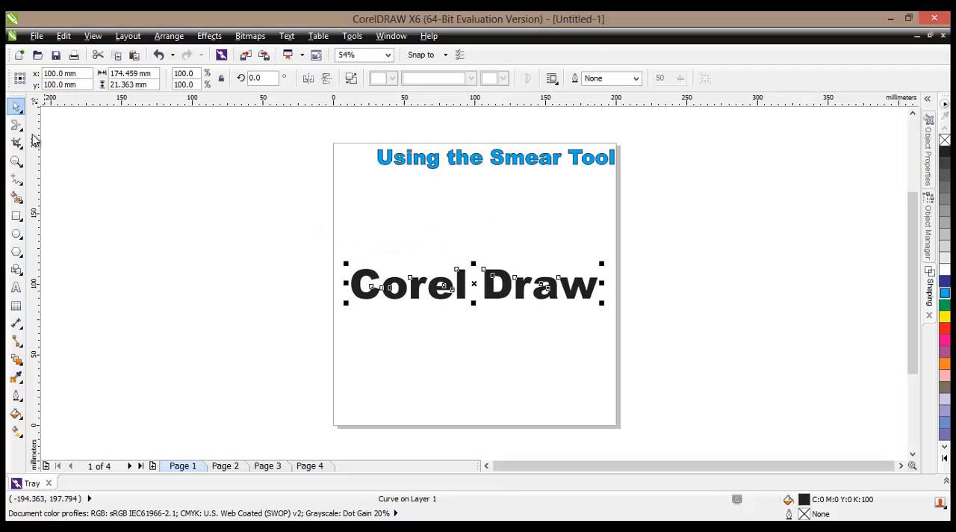
- With the Smear tool, pull pointed spikes outward from the upper-right and upper-left of the letter C
{"action": "left_click", "coordinate": [22, 133]}
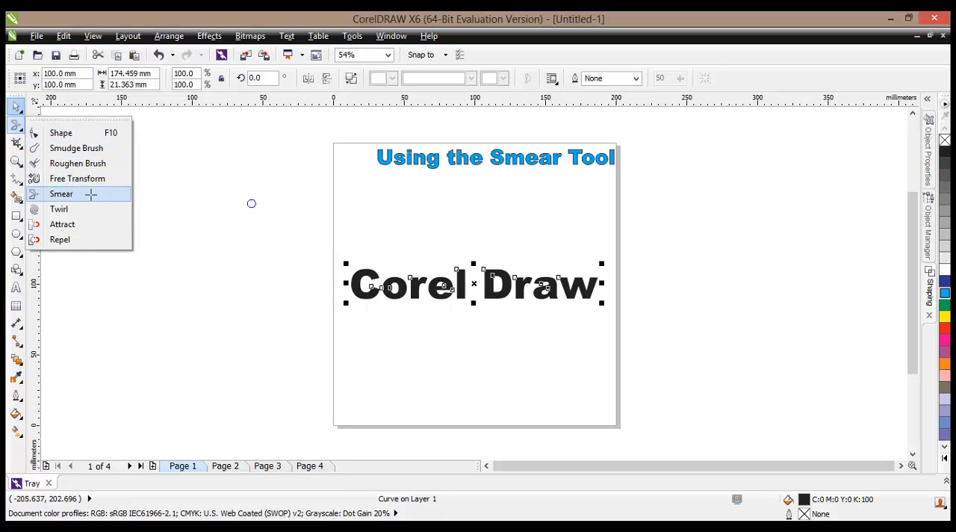
{"action": "left_click", "coordinate": [92, 195]}
{"action": "scroll", "coordinate": [372, 286], "scroll_direction": "up", "scroll_amount": 4}
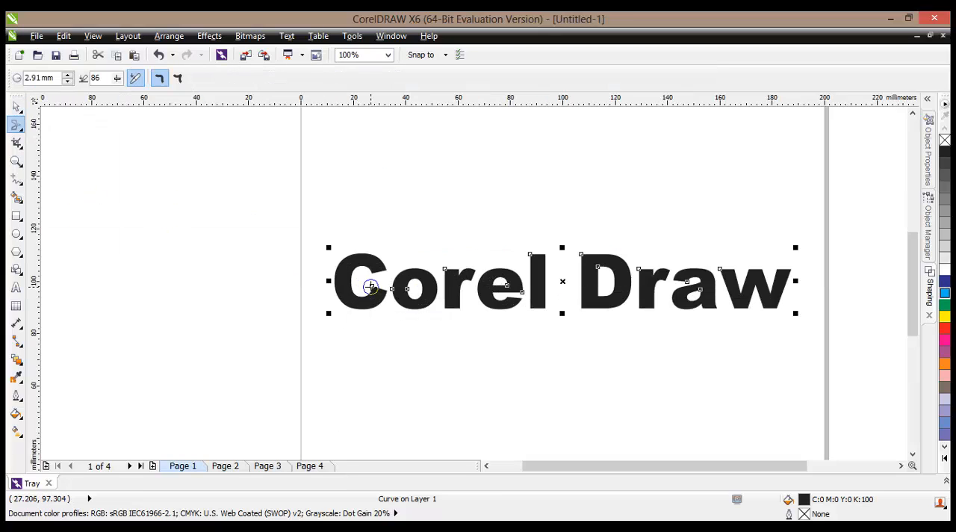
{"action": "mouse_move", "coordinate": [371, 286]}
{"action": "left_mouse_down"}
{"action": "mouse_move", "coordinate": [409, 265]}
{"action": "mouse_move", "coordinate": [390, 232]}
{"action": "left_mouse_up"}
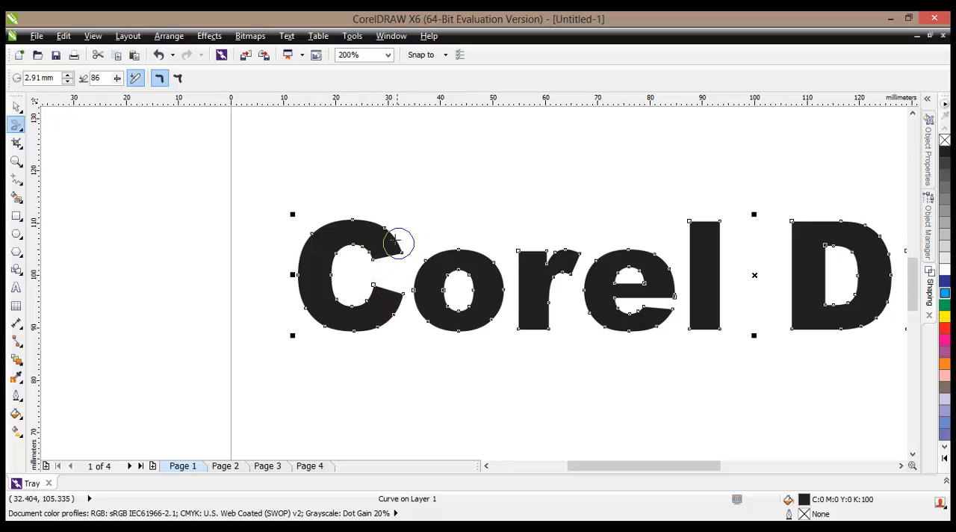
{"action": "left_click_drag", "start_coordinate": [383, 231], "coordinate": [418, 209]}
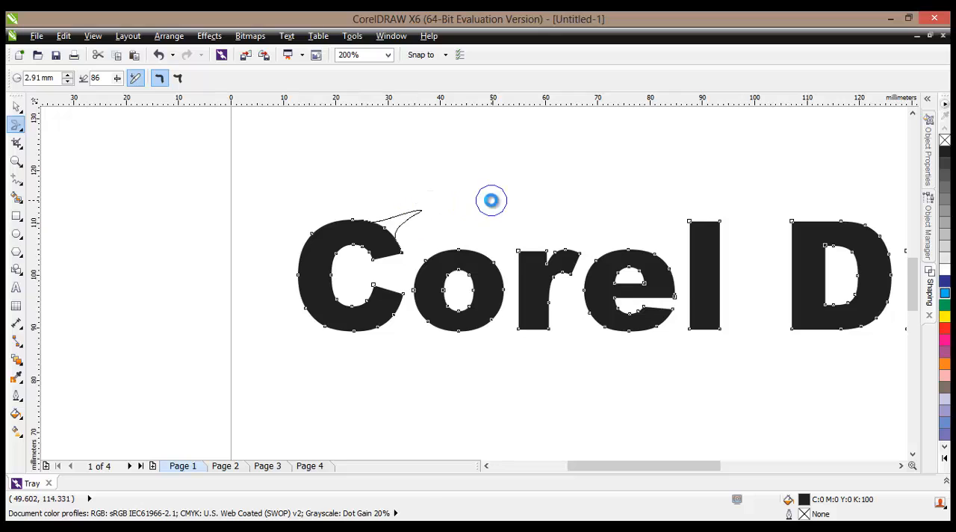
{"action": "left_click_drag", "start_coordinate": [316, 230], "coordinate": [222, 214]}
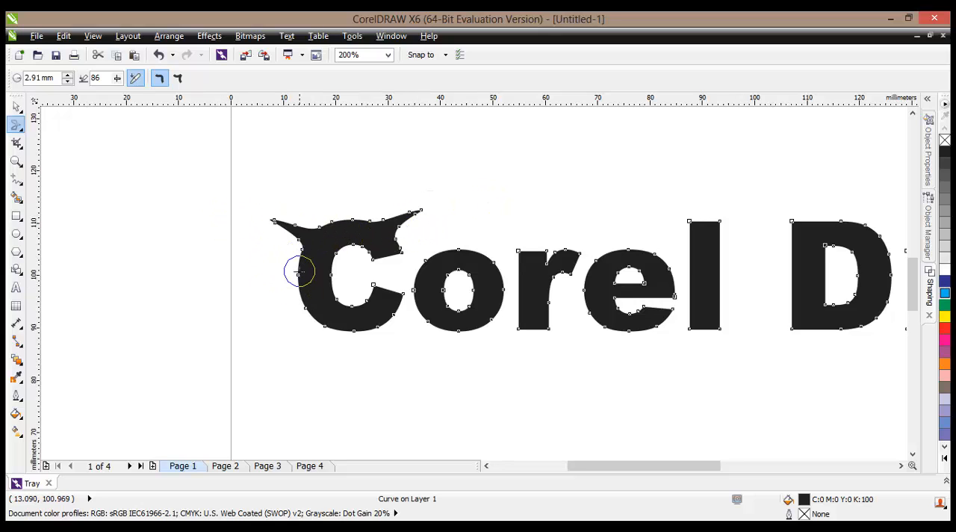
- Smear four more spikes outward from the C's left side, lower-left curve and bottom edge
{"action": "left_click_drag", "start_coordinate": [299, 273], "coordinate": [215, 256]}
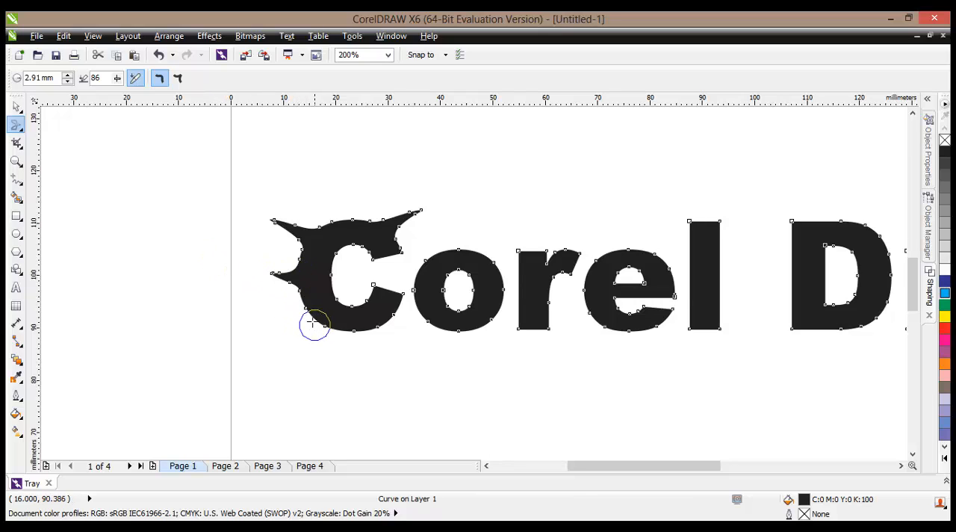
{"action": "left_click_drag", "start_coordinate": [305, 309], "coordinate": [239, 347]}
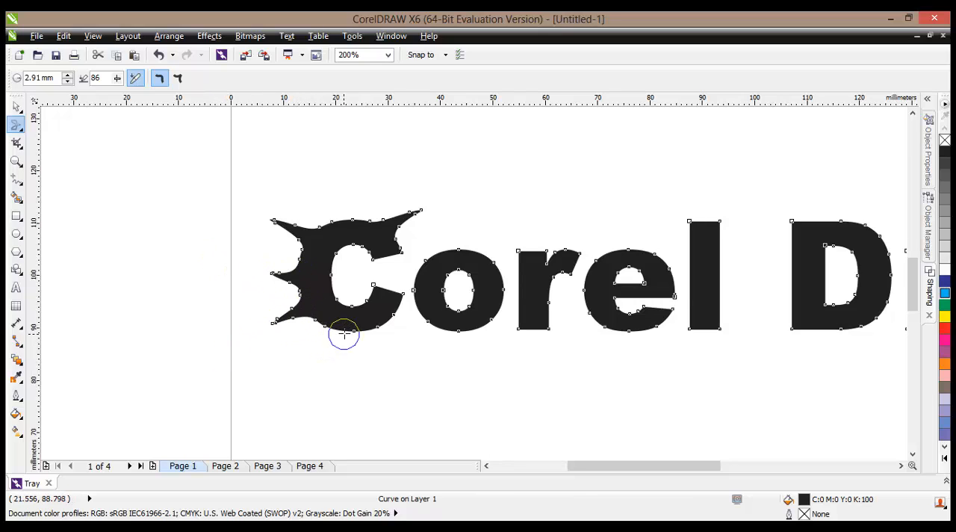
{"action": "left_click_drag", "start_coordinate": [355, 333], "coordinate": [364, 415]}
{"action": "left_click_drag", "start_coordinate": [323, 326], "coordinate": [286, 404]}
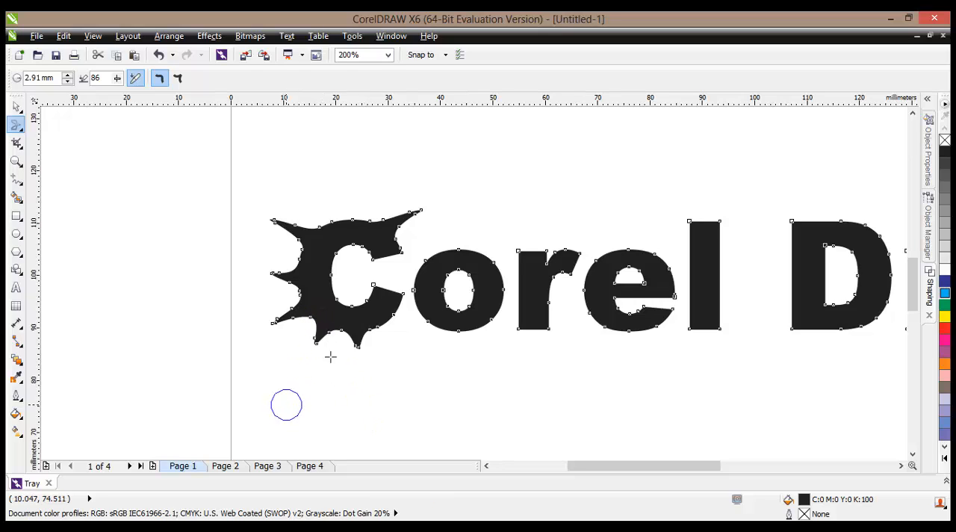
- Smear the tips of the three spikes on the C's left side upward so they curl like flames
{"action": "mouse_move", "coordinate": [285, 221]}
{"action": "left_mouse_down"}
{"action": "mouse_move", "coordinate": [274, 220]}
{"action": "mouse_move", "coordinate": [296, 174]}
{"action": "mouse_move", "coordinate": [294, 183]}
{"action": "left_mouse_up"}
{"action": "mouse_move", "coordinate": [280, 273]}
{"action": "left_mouse_down"}
{"action": "mouse_move", "coordinate": [263, 246]}
{"action": "mouse_move", "coordinate": [266, 217]}
{"action": "left_mouse_up"}
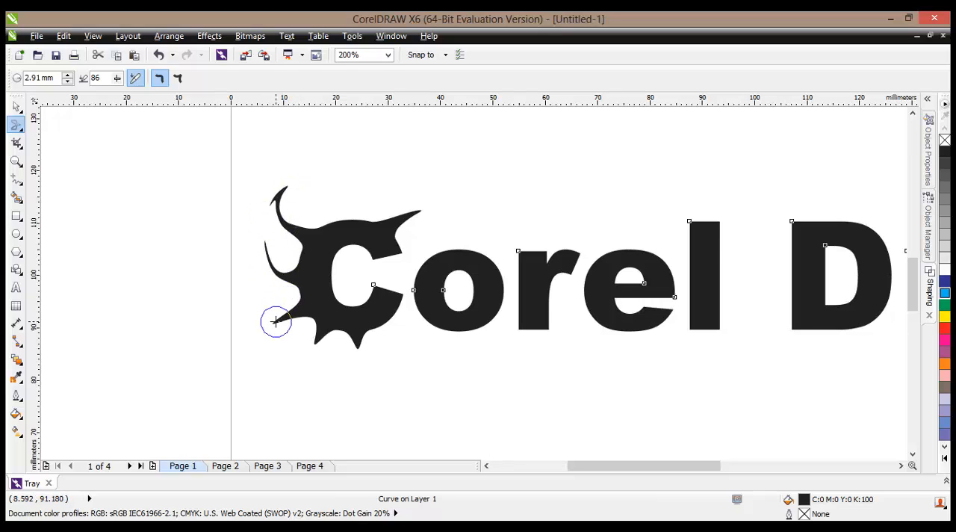
{"action": "left_click_drag", "start_coordinate": [275, 321], "coordinate": [265, 261]}
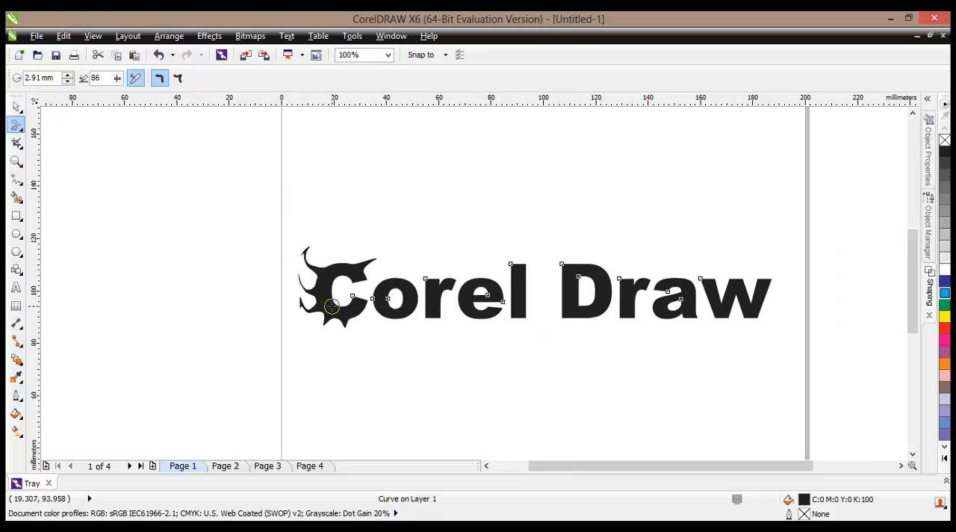
{"action": "scroll", "coordinate": [332, 312], "scroll_direction": "down", "scroll_amount": 2}
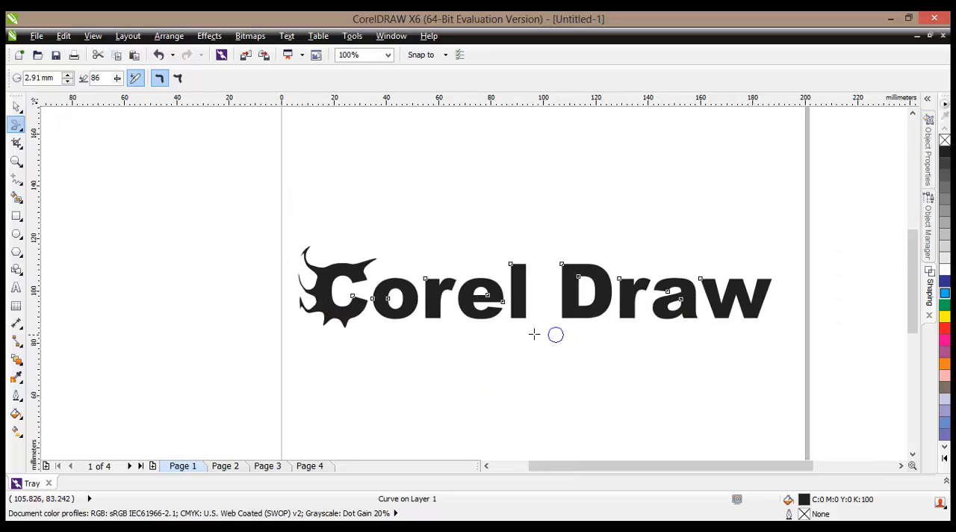
- Smear the four outer corners of the letter w outward into curved, pointed tips
{"action": "scroll", "coordinate": [767, 288], "scroll_direction": "up", "scroll_amount": 2}
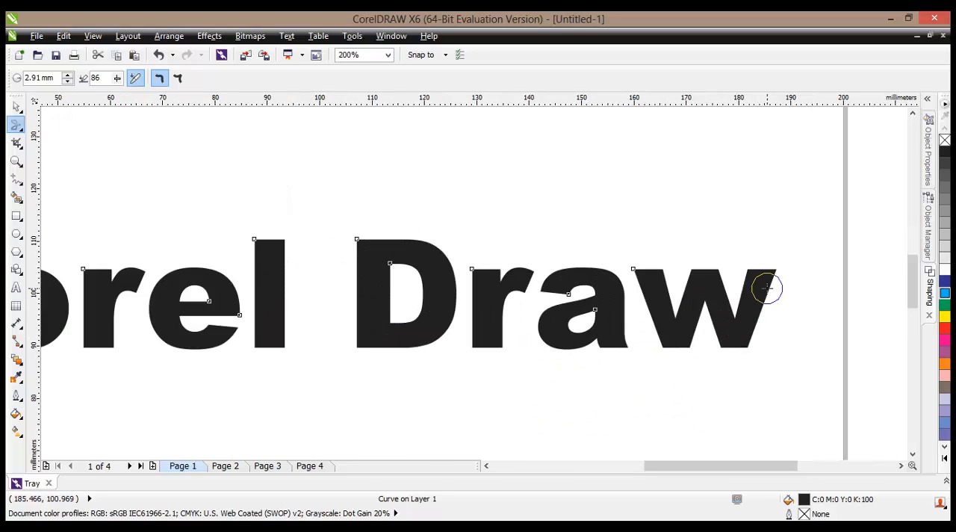
{"action": "left_click_drag", "start_coordinate": [776, 267], "coordinate": [814, 264]}
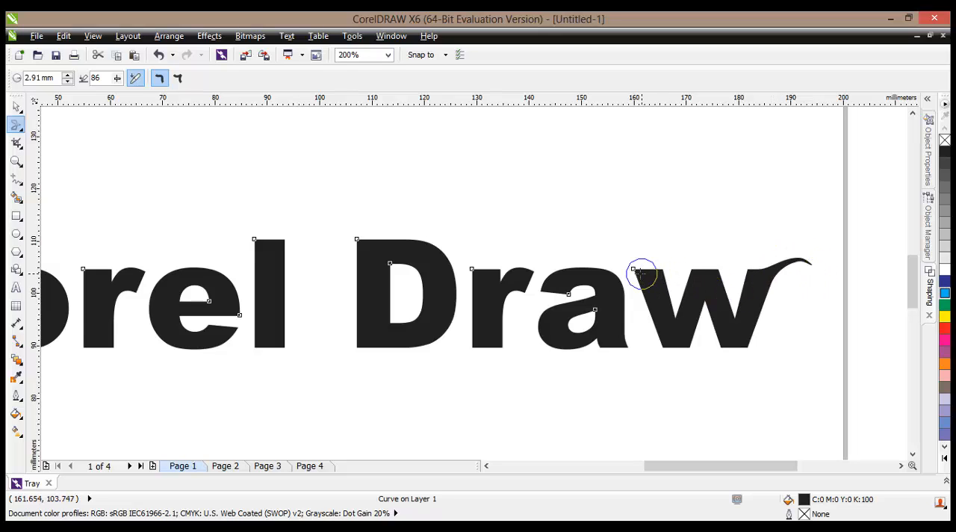
{"action": "left_click_drag", "start_coordinate": [637, 274], "coordinate": [590, 249]}
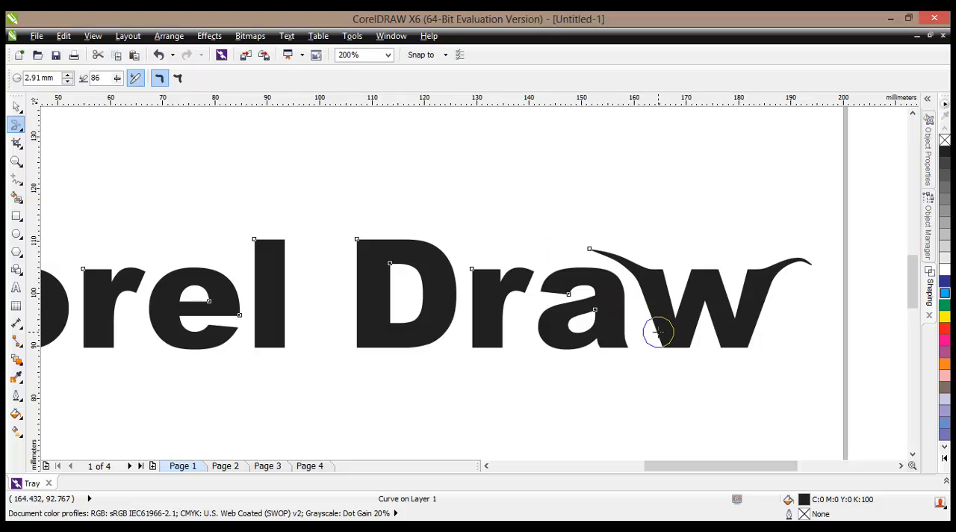
{"action": "mouse_move", "coordinate": [662, 346]}
{"action": "left_mouse_down"}
{"action": "mouse_move", "coordinate": [608, 384]}
{"action": "mouse_move", "coordinate": [577, 384]}
{"action": "left_mouse_up"}
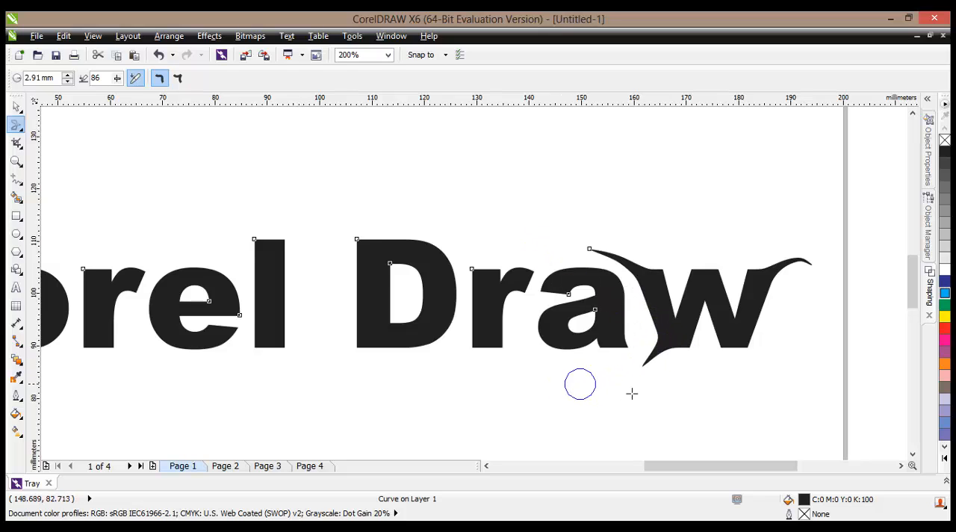
{"action": "left_click_drag", "start_coordinate": [744, 346], "coordinate": [764, 369]}
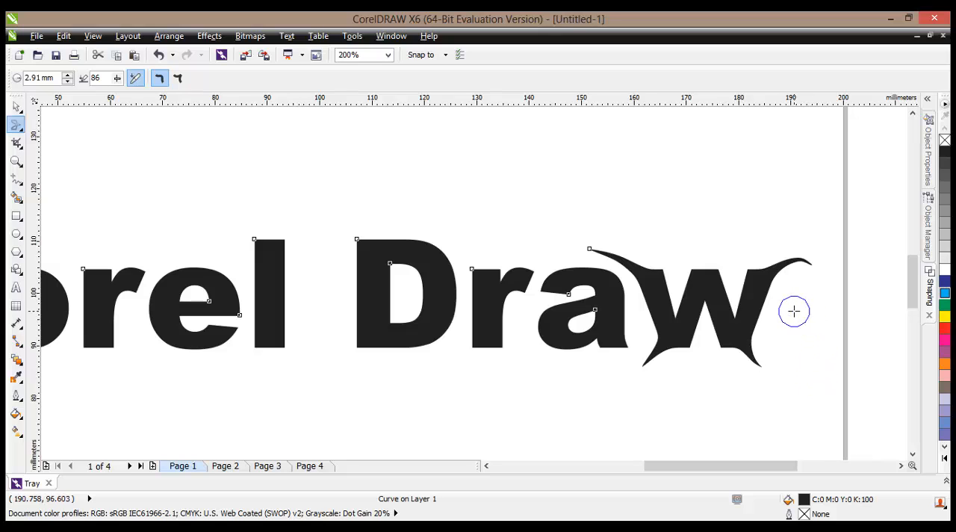
- Smear a streak leftward from the w through the middle of both words past the C, and undo an extra smear across the l
{"action": "scroll", "coordinate": [791, 308], "scroll_direction": "down", "scroll_amount": 1}
{"action": "left_click_drag", "start_coordinate": [791, 308], "coordinate": [285, 300]}
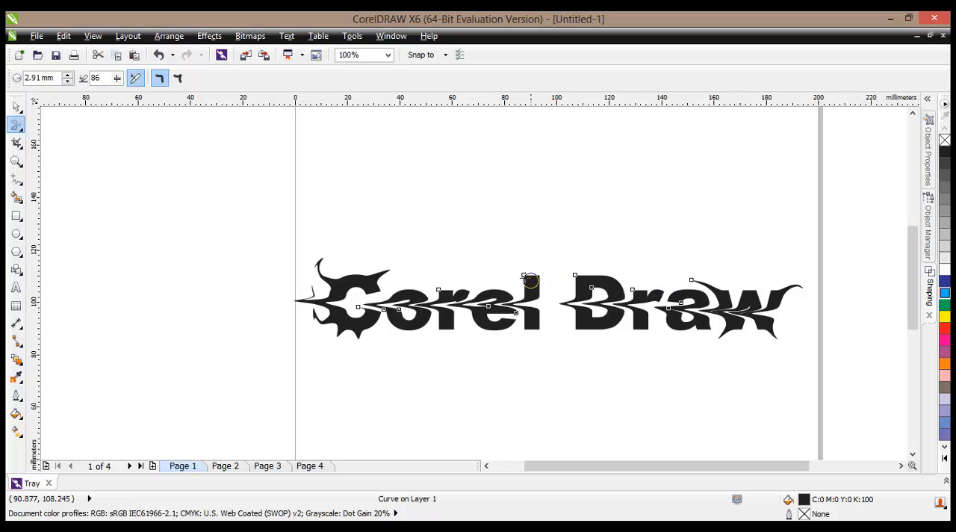
{"action": "left_click_drag", "start_coordinate": [523, 273], "coordinate": [551, 321]}
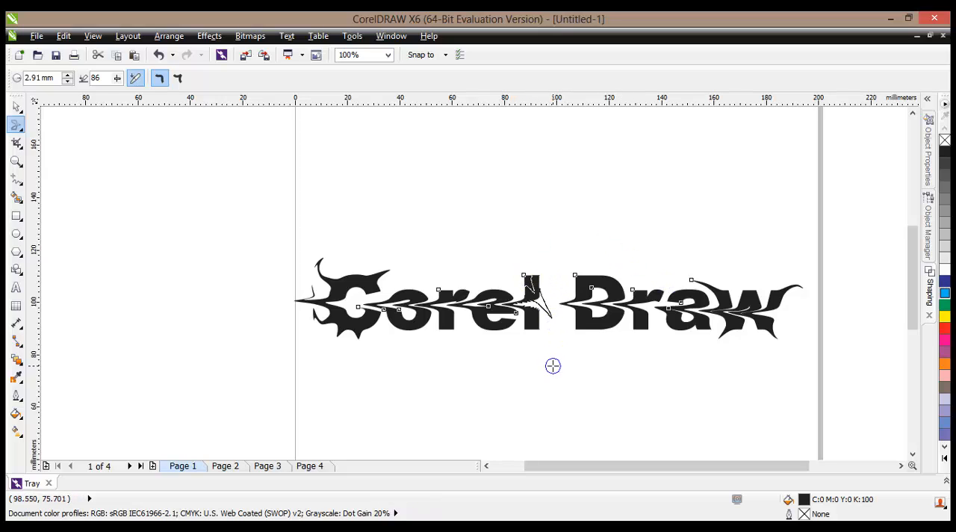
{"action": "key", "text": "ctrl+z"}
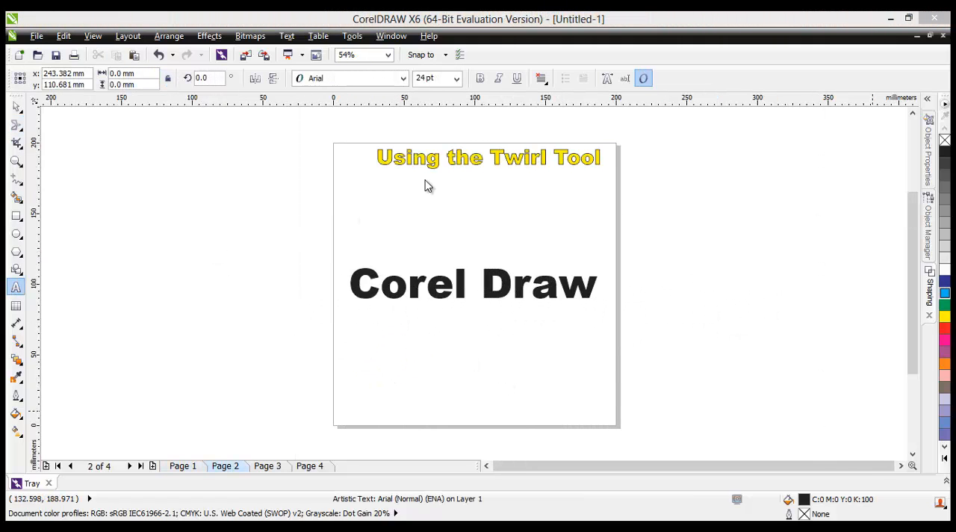
- Choose the Twirl tool and convert the "Corel Draw" text on page 2 to curves
{"action": "left_click", "coordinate": [21, 131]}
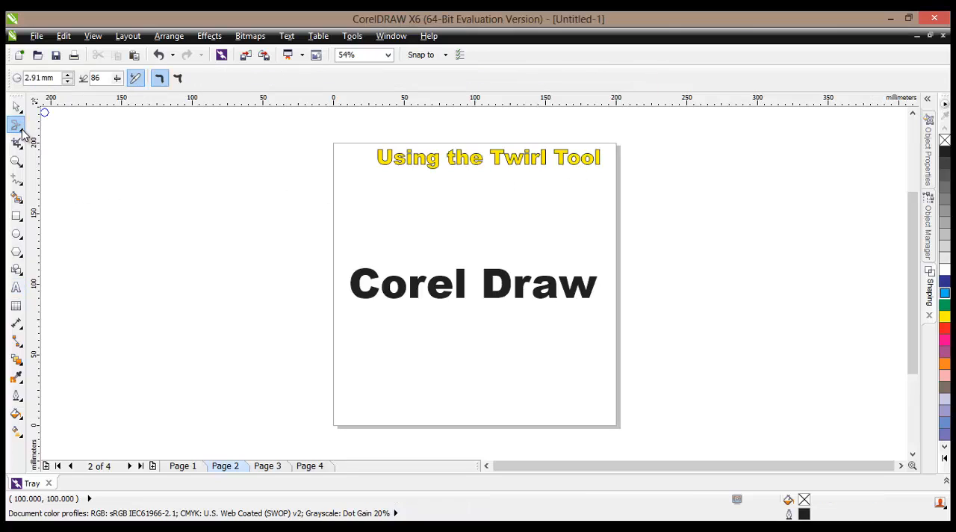
{"action": "left_click", "coordinate": [21, 133]}
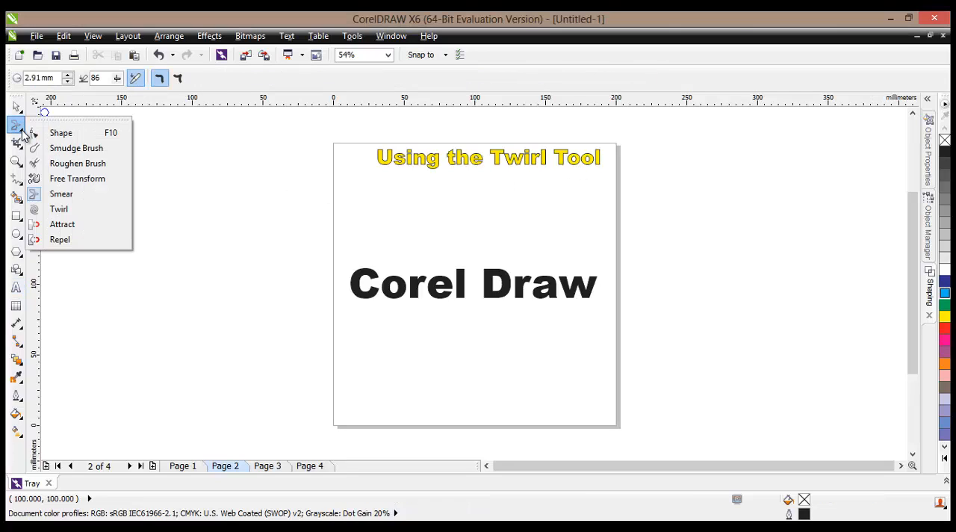
{"action": "left_click", "coordinate": [69, 210]}
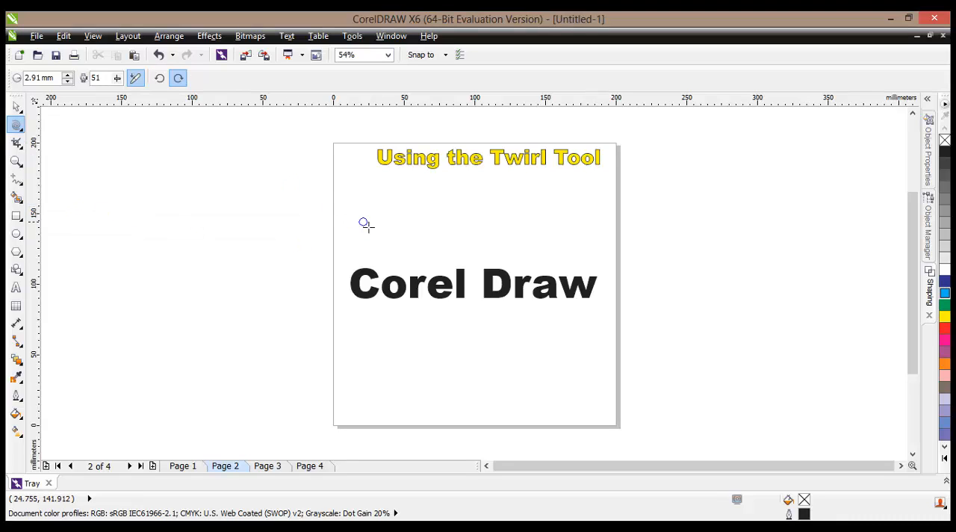
{"action": "left_click", "coordinate": [17, 107]}
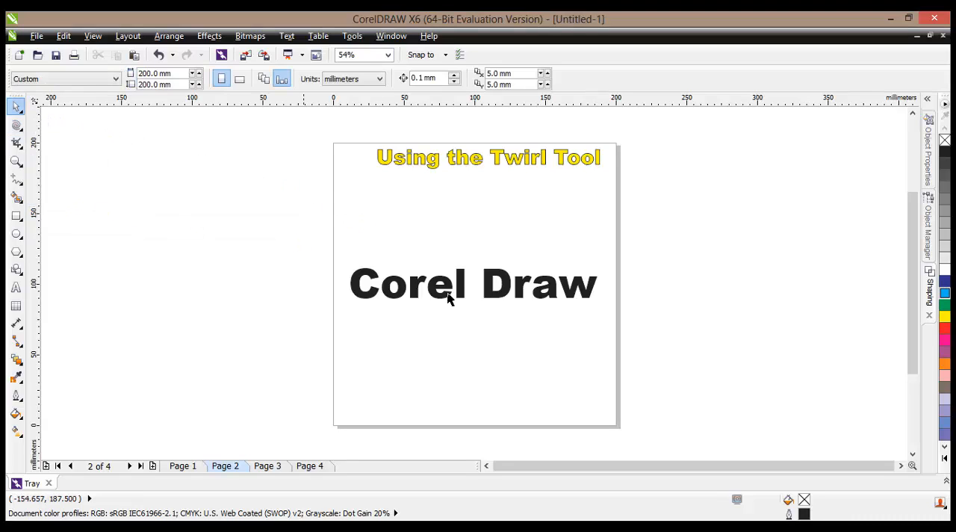
{"action": "right_click", "coordinate": [416, 289]}
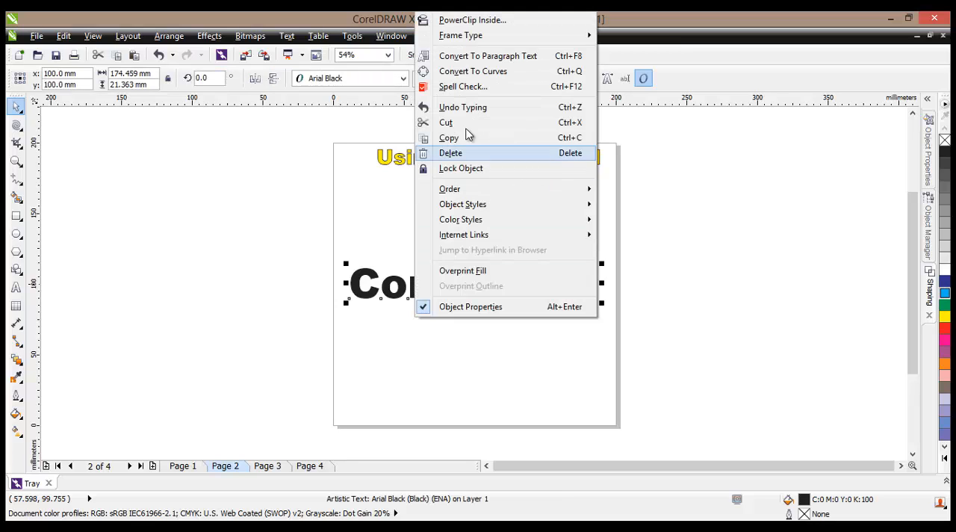
{"action": "left_click", "coordinate": [473, 74]}
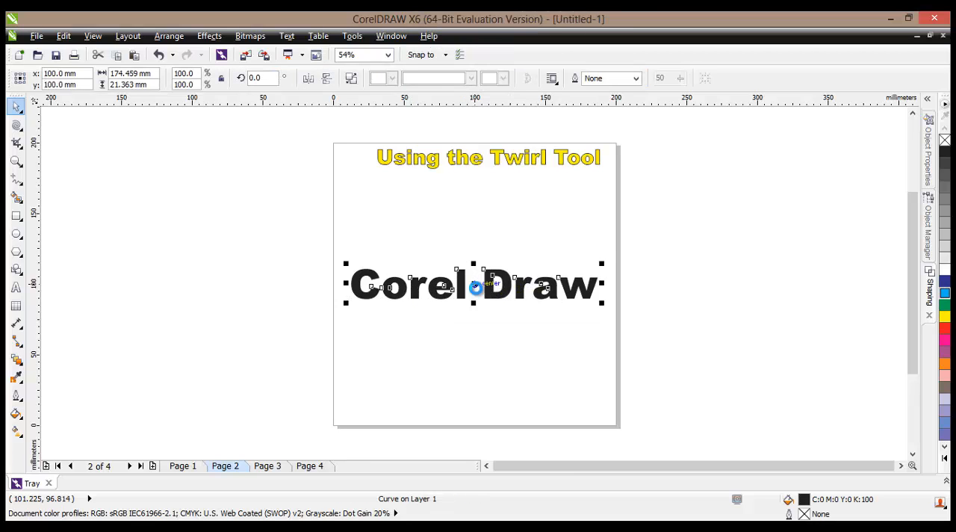
- Activate the Twirl tool for the converted text and set its nib radius to 4.51 mm
{"action": "scroll", "coordinate": [478, 291], "scroll_direction": "up", "scroll_amount": 2}
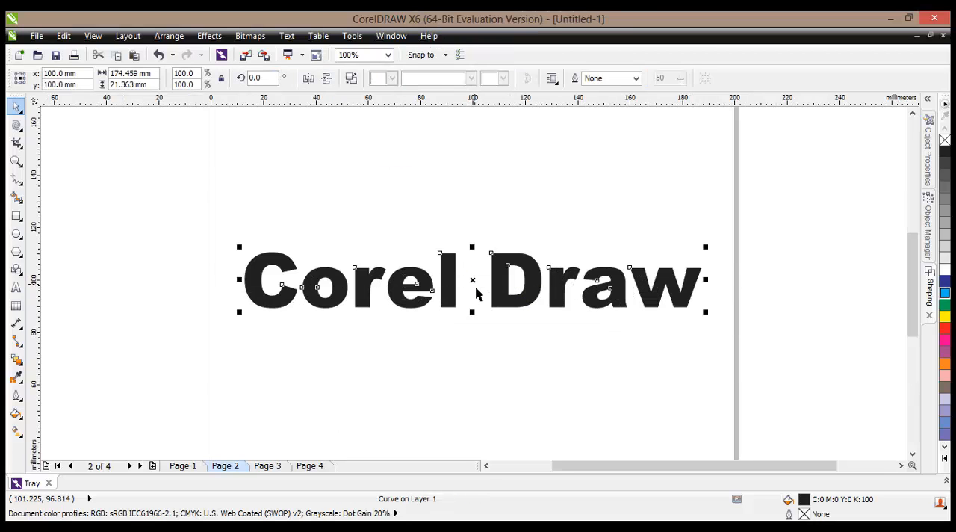
{"action": "left_click", "coordinate": [17, 125]}
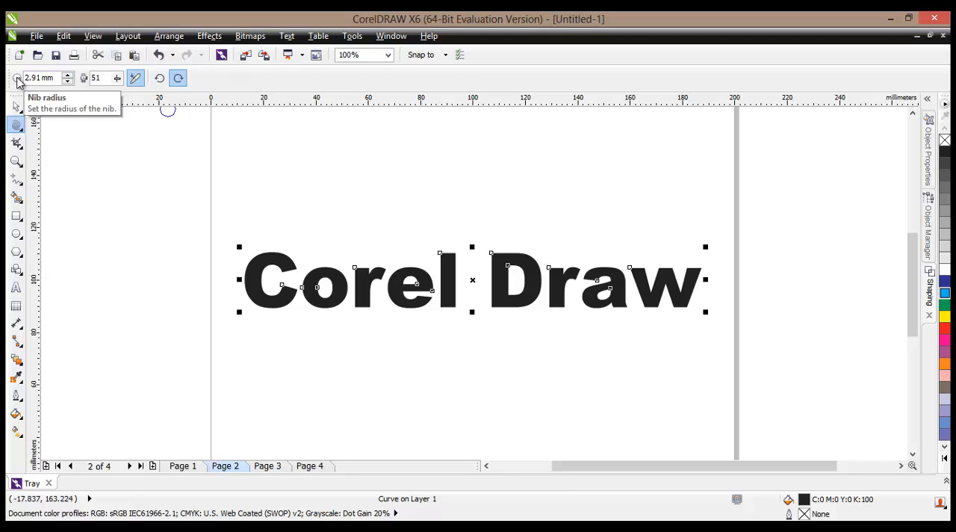
{"action": "left_click", "coordinate": [67, 76]}
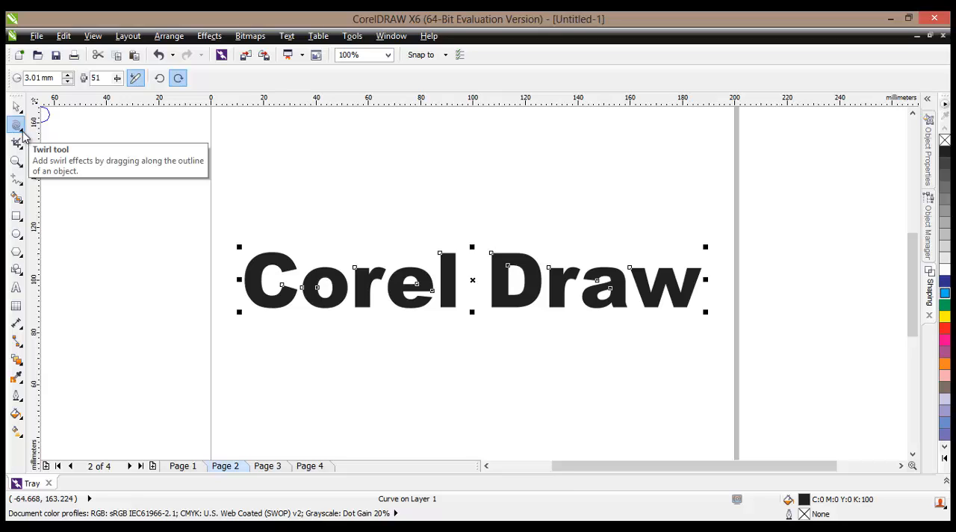
{"action": "left_click", "coordinate": [20, 127]}
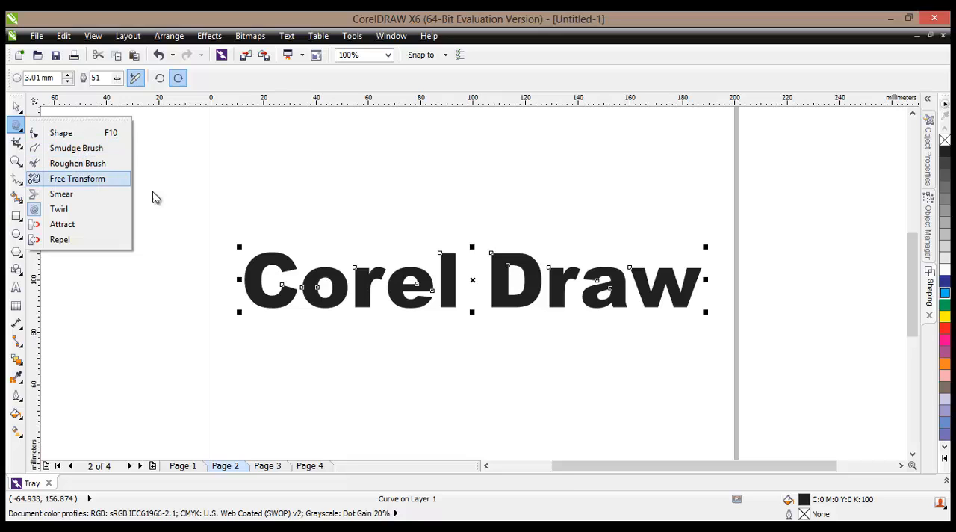
{"action": "left_click", "coordinate": [108, 214]}
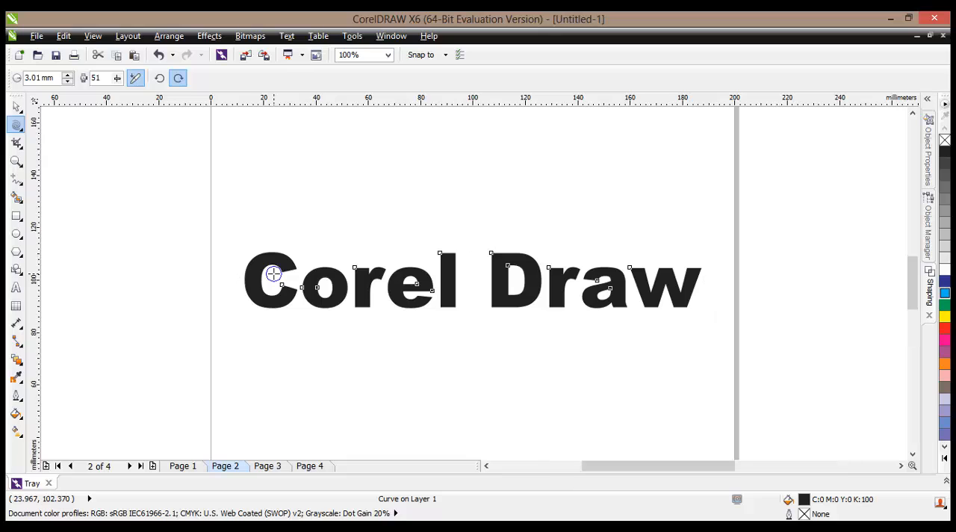
{"action": "left_click_drag", "start_coordinate": [273, 273], "coordinate": [273, 273]}
{"action": "scroll", "coordinate": [273, 273], "scroll_direction": "up", "scroll_amount": 1}
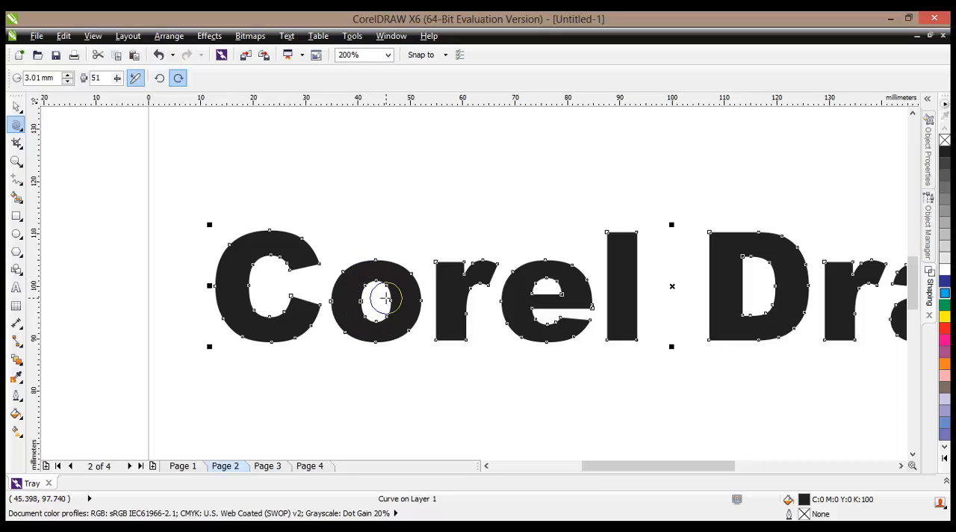
{"action": "left_click", "coordinate": [67, 76]}
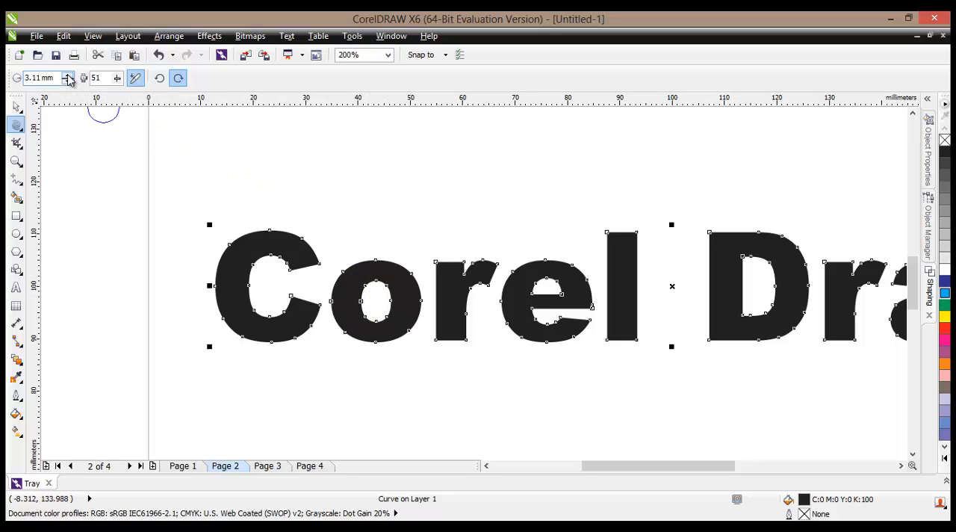
{"action": "left_click", "coordinate": [68, 76]}
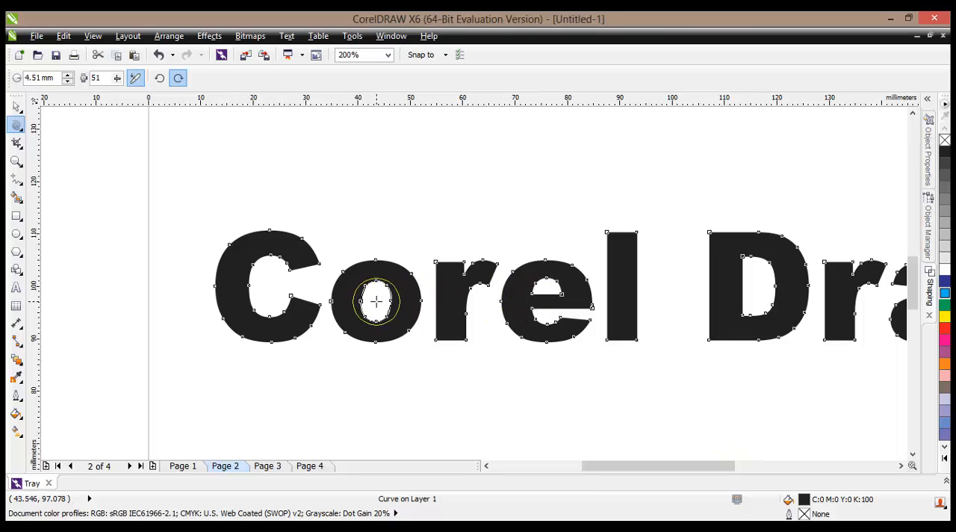
- Twirl the hole of the o and the r's upper-left corner clockwise, and sweep a swirl from the l's top to the D
{"action": "left_click_drag", "start_coordinate": [375, 300], "coordinate": [376, 300]}
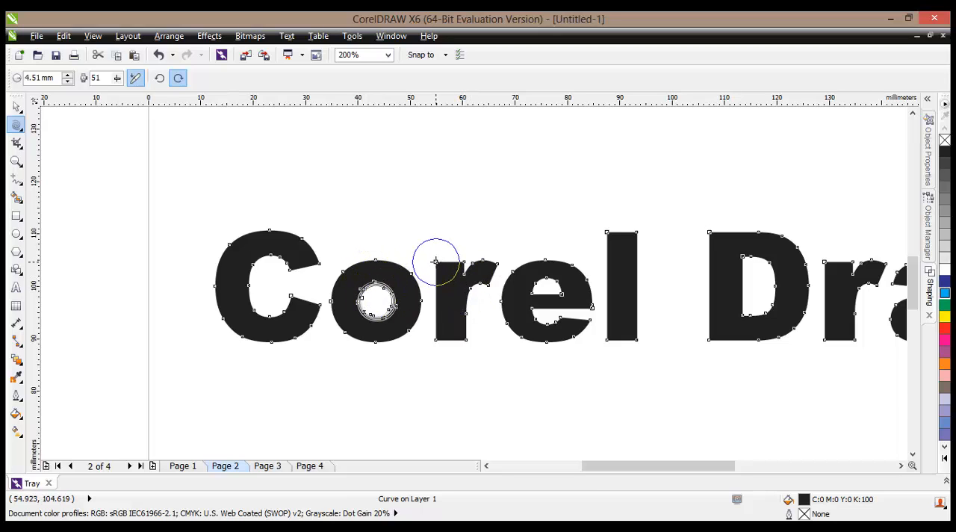
{"action": "left_click_drag", "start_coordinate": [435, 262], "coordinate": [435, 262]}
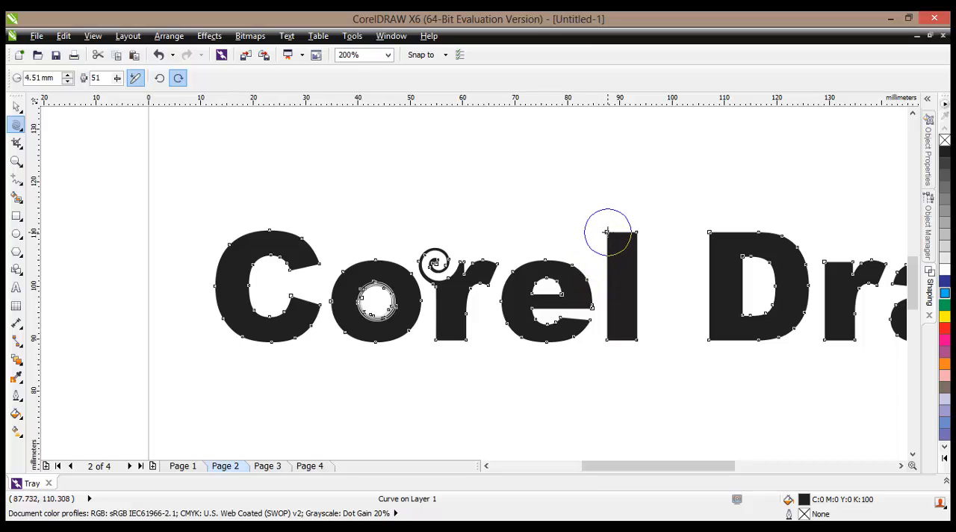
{"action": "mouse_move", "coordinate": [607, 231]}
{"action": "left_mouse_down"}
{"action": "mouse_move", "coordinate": [612, 215]}
{"action": "mouse_move", "coordinate": [649, 195]}
{"action": "mouse_move", "coordinate": [722, 220]}
{"action": "mouse_move", "coordinate": [702, 233]}
{"action": "left_mouse_up"}
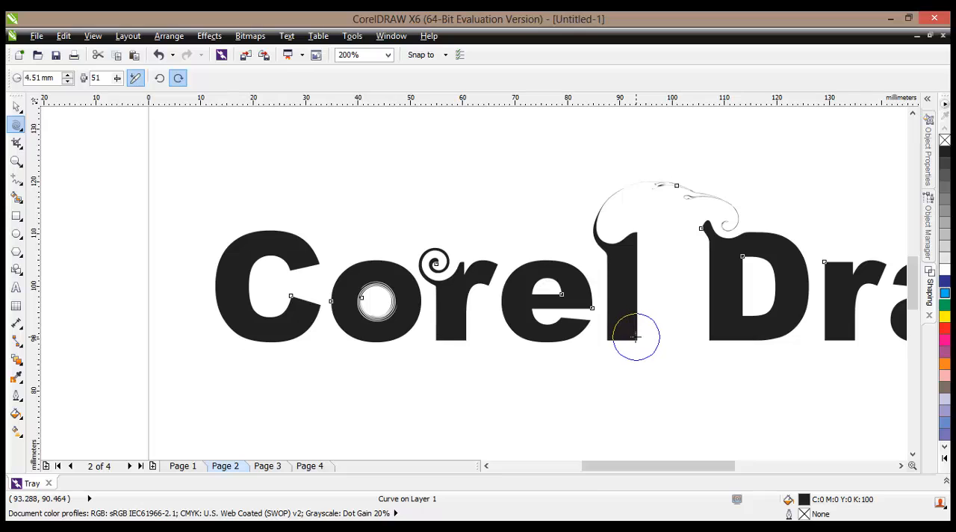
- Twirl curved tails down from the lower-right corners of the l and first r, and add swirls inside the C, e and D
{"action": "mouse_move", "coordinate": [638, 335]}
{"action": "left_mouse_down"}
{"action": "mouse_move", "coordinate": [672, 402]}
{"action": "mouse_move", "coordinate": [646, 420]}
{"action": "mouse_move", "coordinate": [621, 412]}
{"action": "left_mouse_up"}
{"action": "mouse_move", "coordinate": [467, 345]}
{"action": "left_mouse_down"}
{"action": "mouse_move", "coordinate": [468, 362]}
{"action": "mouse_move", "coordinate": [442, 386]}
{"action": "left_mouse_up"}
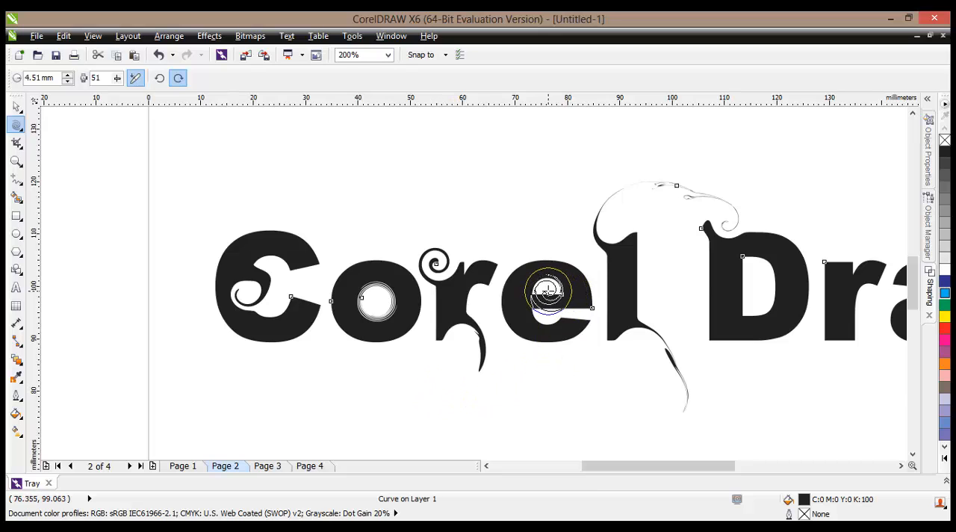
{"action": "left_click_drag", "start_coordinate": [548, 291], "coordinate": [548, 291]}
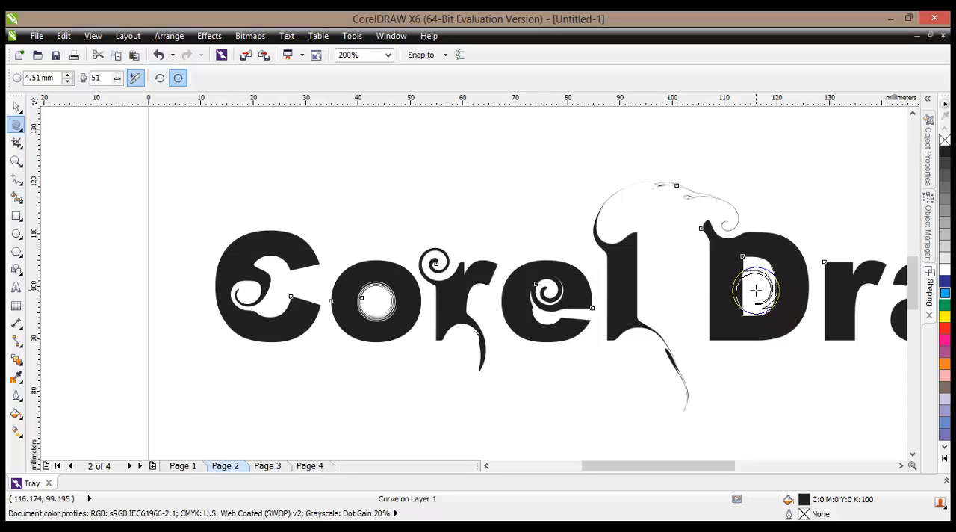
{"action": "left_click_drag", "start_coordinate": [755, 290], "coordinate": [756, 289]}
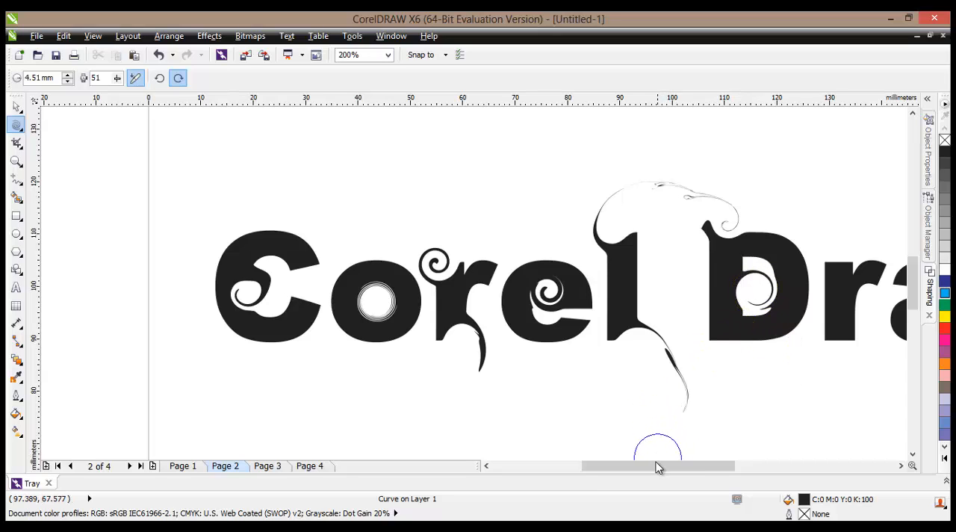
- Reselect the text curve and twirl the lower-right and lower-left parts of the letter a downward into curved tails
{"action": "left_click_drag", "start_coordinate": [652, 466], "coordinate": [707, 466]}
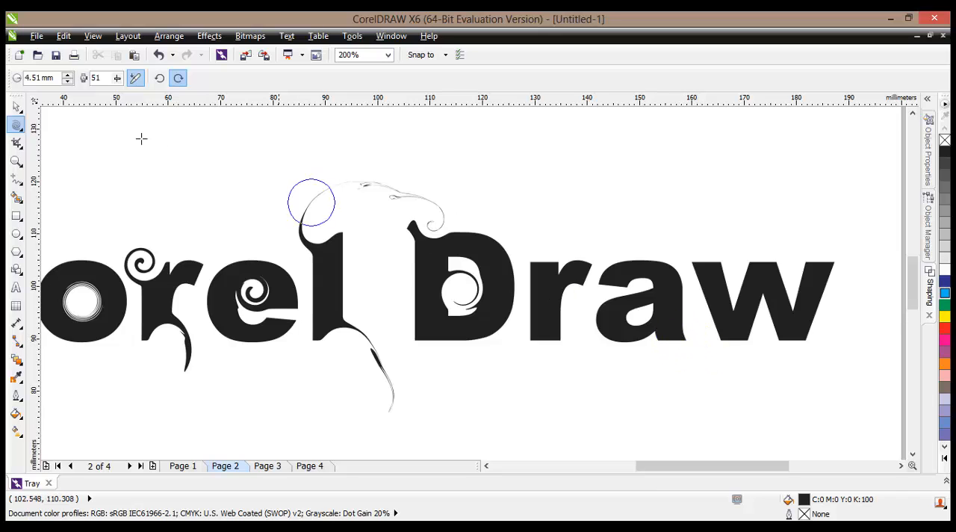
{"action": "left_click", "coordinate": [17, 107]}
{"action": "left_click", "coordinate": [18, 127]}
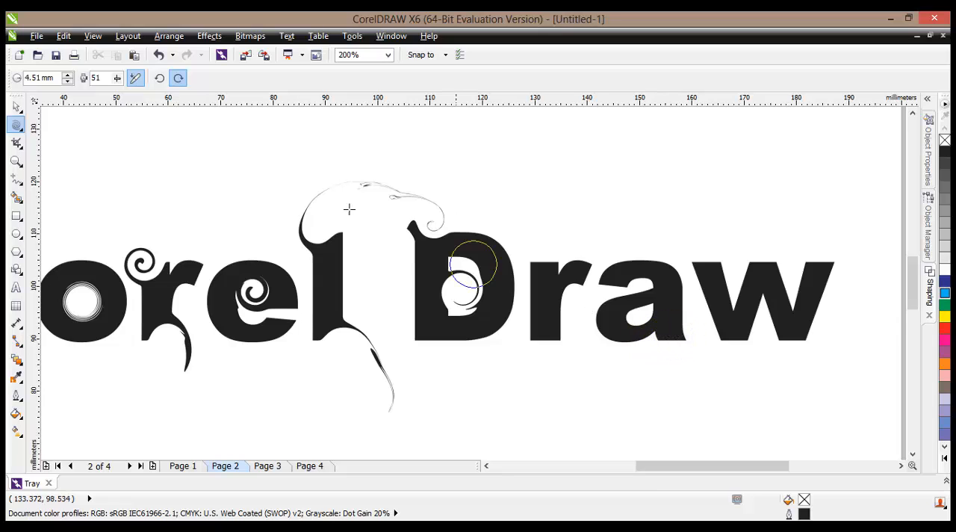
{"action": "left_click", "coordinate": [16, 107]}
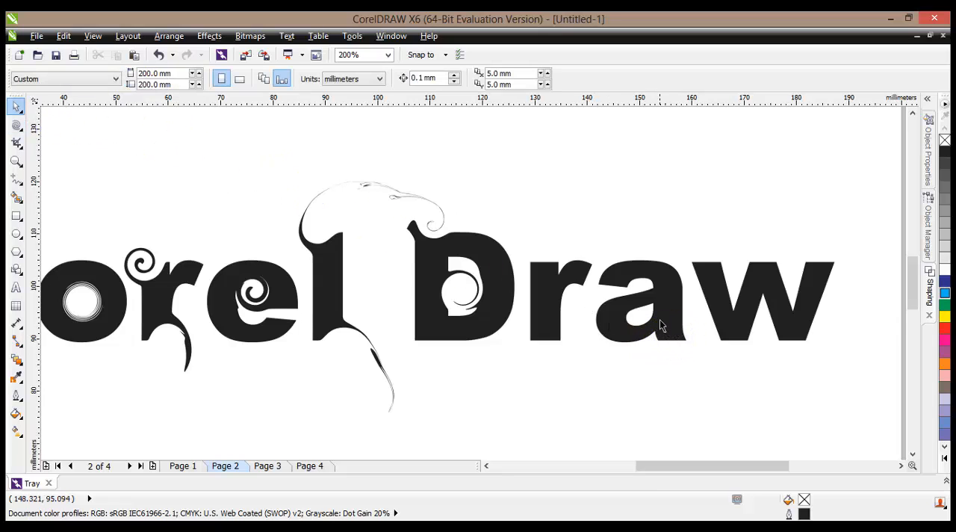
{"action": "left_click", "coordinate": [660, 325]}
{"action": "left_click", "coordinate": [16, 125]}
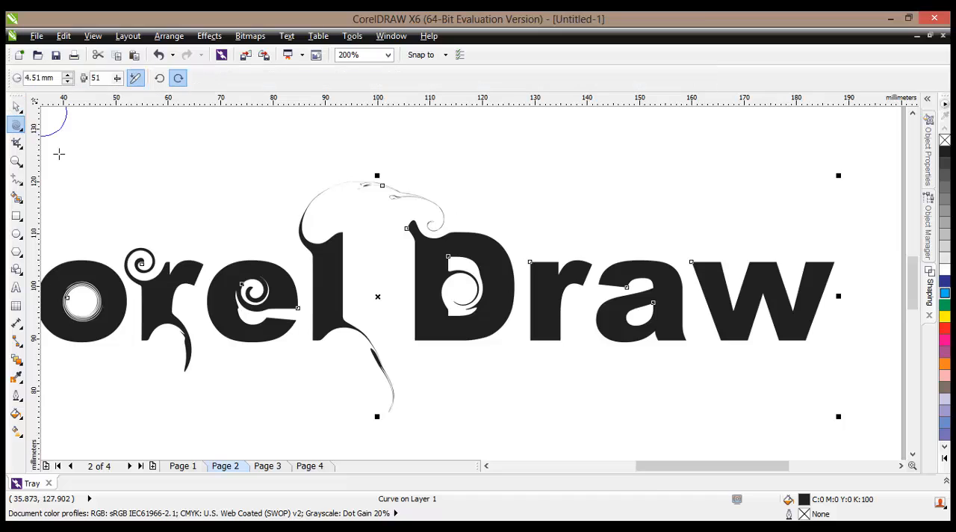
{"action": "mouse_move", "coordinate": [682, 338]}
{"action": "left_mouse_down"}
{"action": "mouse_move", "coordinate": [672, 386]}
{"action": "mouse_move", "coordinate": [670, 378]}
{"action": "left_mouse_up"}
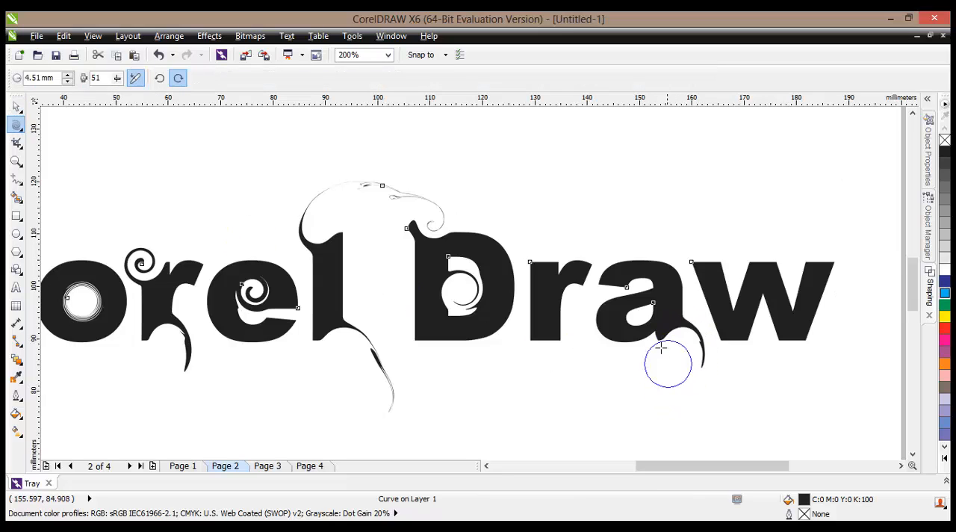
{"action": "left_click_drag", "start_coordinate": [609, 324], "coordinate": [561, 388]}
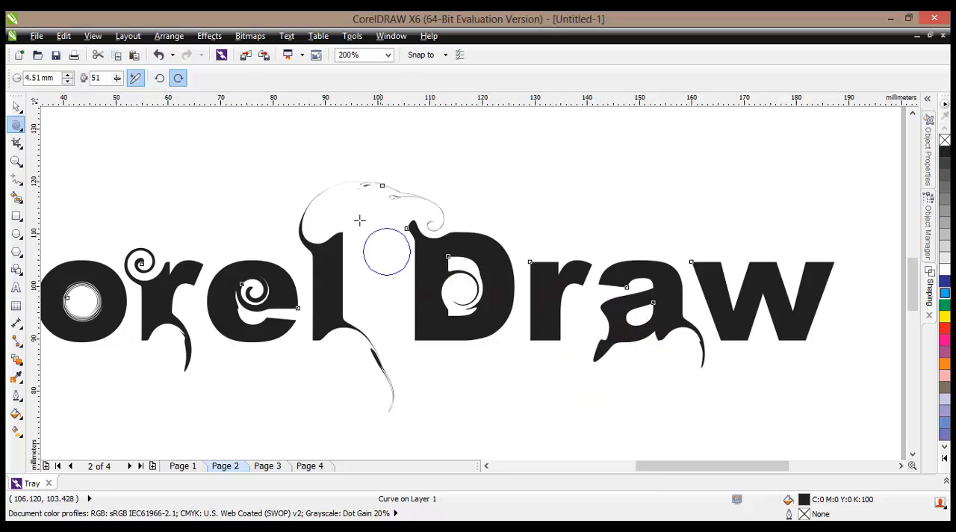
- Twirl the w's upper-right and lower-left points counterclockwise and its upper-left and lower-right points clockwise into spirals
{"action": "left_click", "coordinate": [159, 78]}
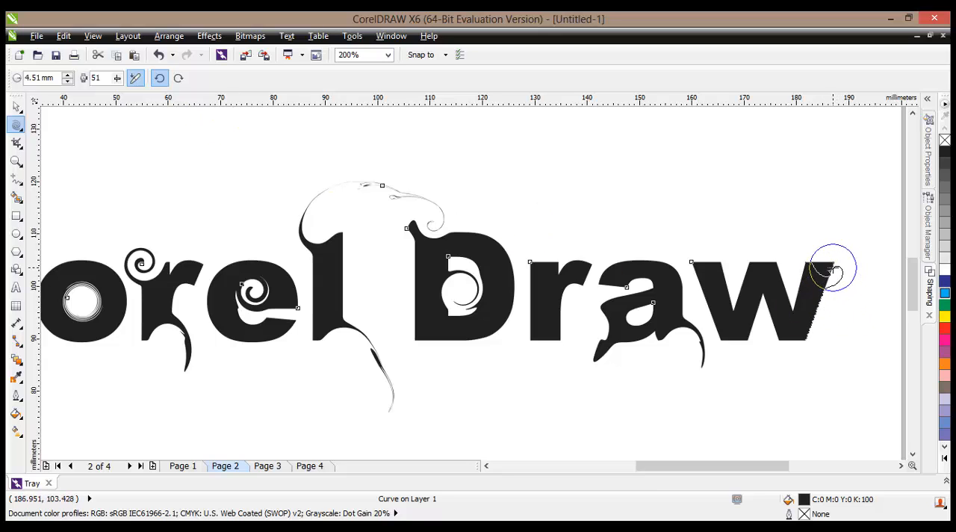
{"action": "left_click_drag", "start_coordinate": [832, 268], "coordinate": [834, 268]}
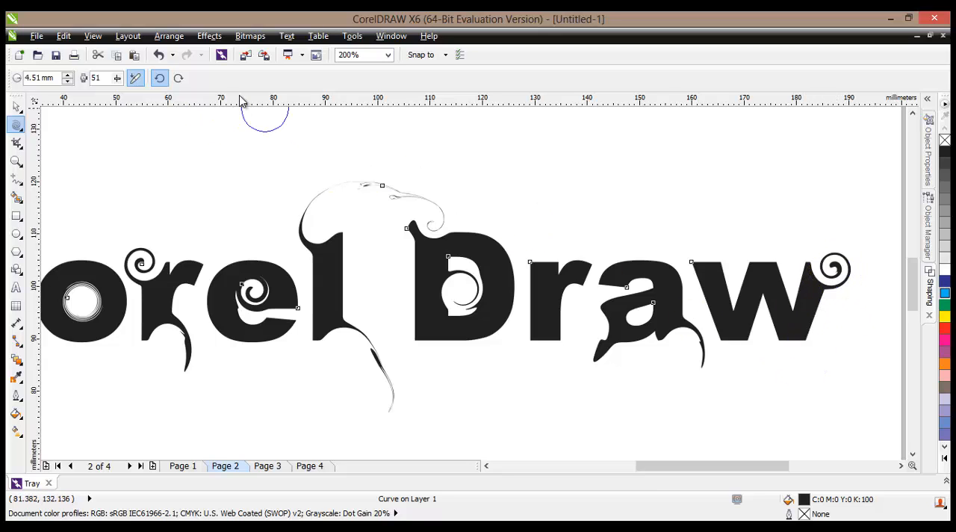
{"action": "left_click", "coordinate": [178, 77]}
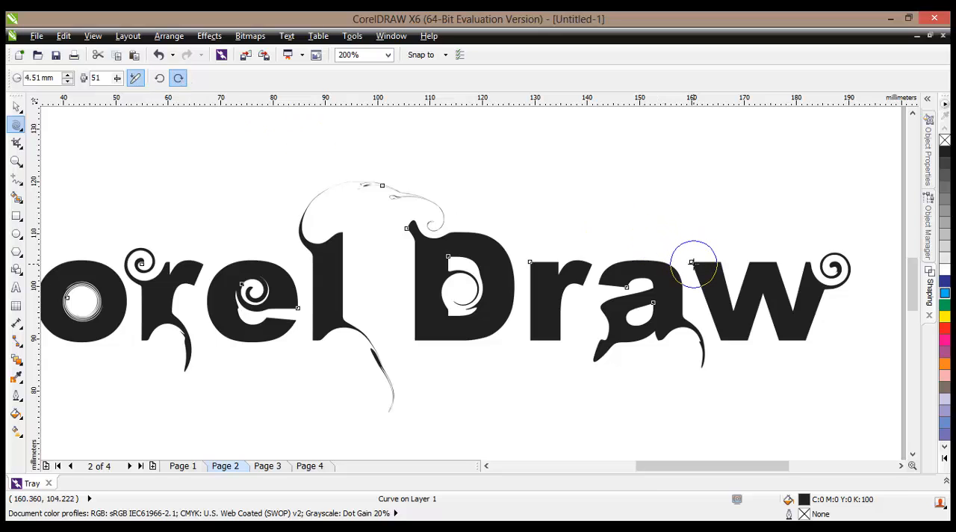
{"action": "left_click_drag", "start_coordinate": [693, 263], "coordinate": [693, 262]}
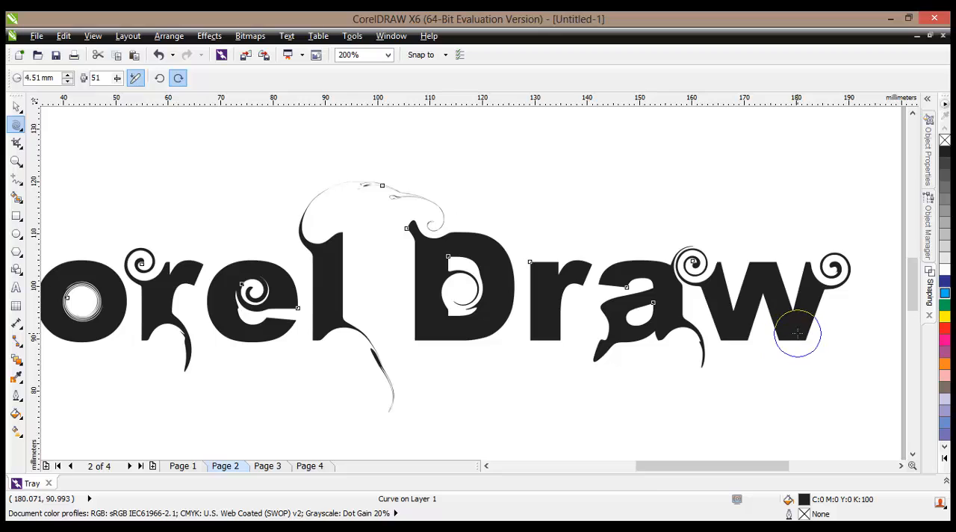
{"action": "left_click_drag", "start_coordinate": [793, 332], "coordinate": [792, 333]}
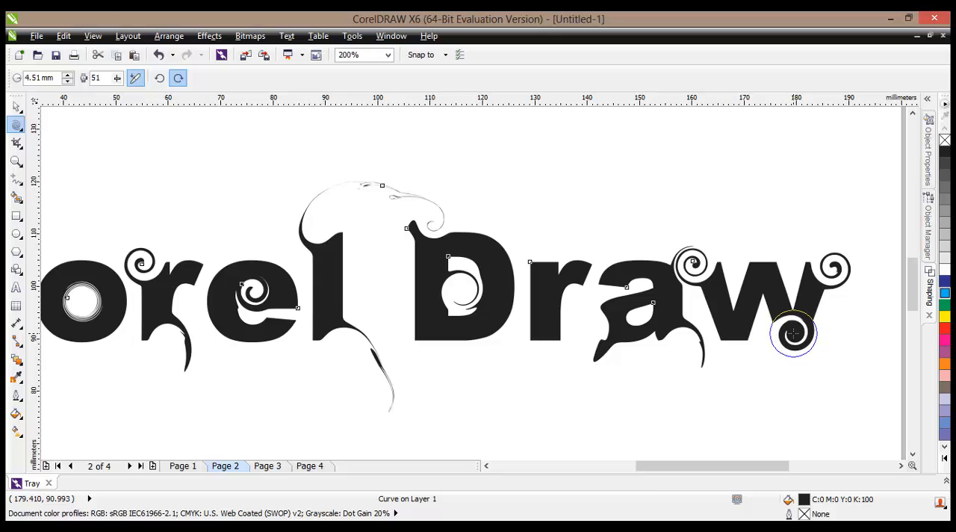
{"action": "left_click", "coordinate": [159, 78]}
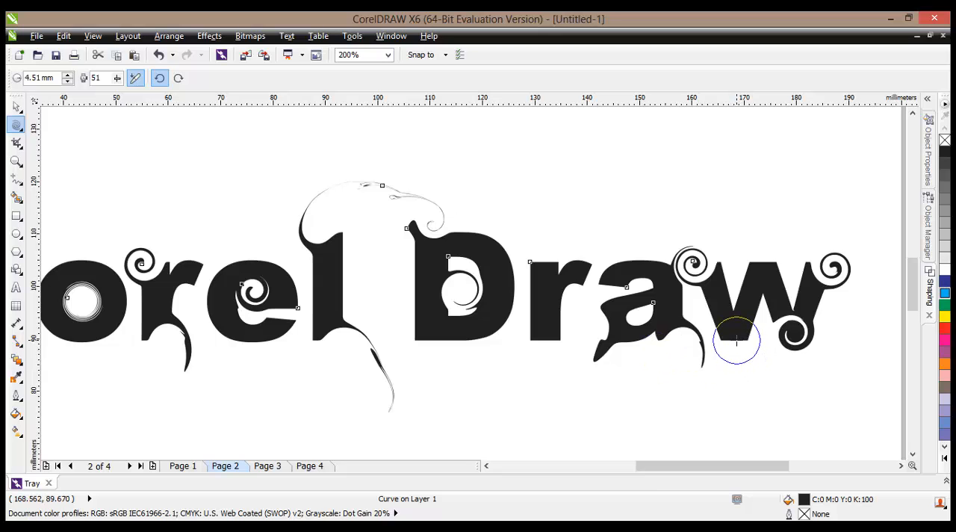
{"action": "left_click_drag", "start_coordinate": [737, 340], "coordinate": [736, 340]}
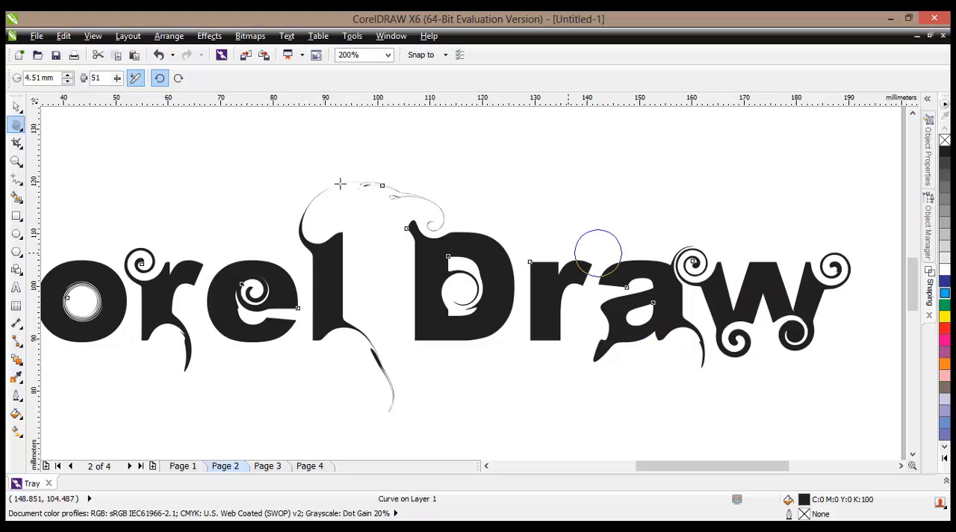
- Fill the twirled text curve with yellow and give it a black outline
{"action": "left_click", "coordinate": [18, 107]}
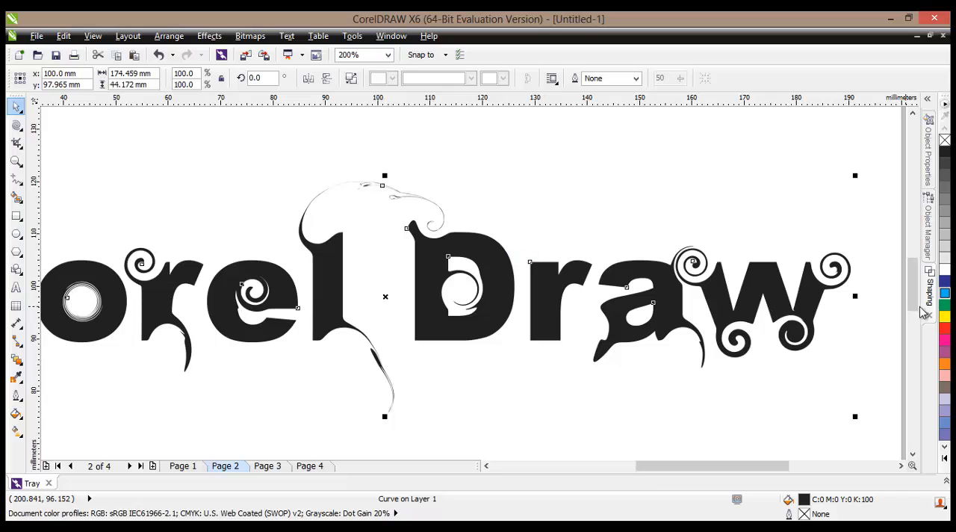
{"action": "left_click", "coordinate": [944, 318]}
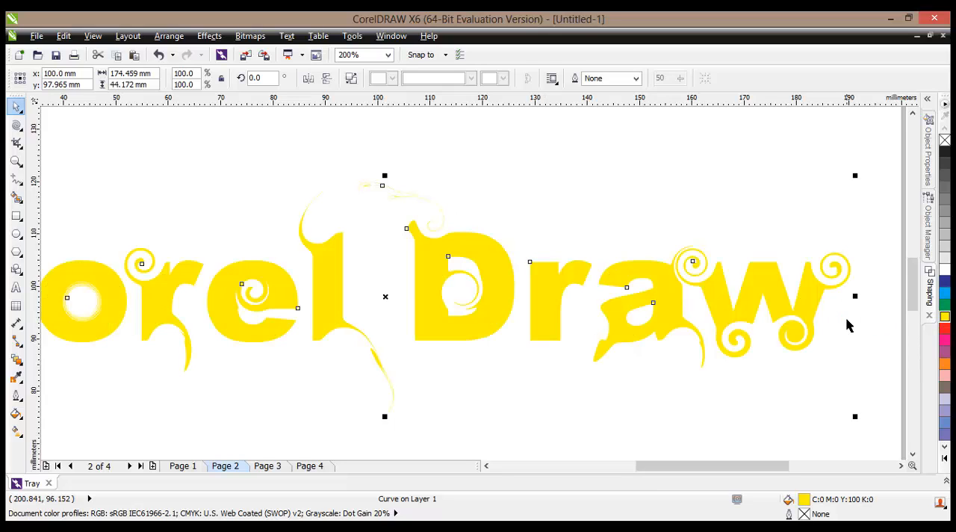
{"action": "right_click", "coordinate": [944, 149]}
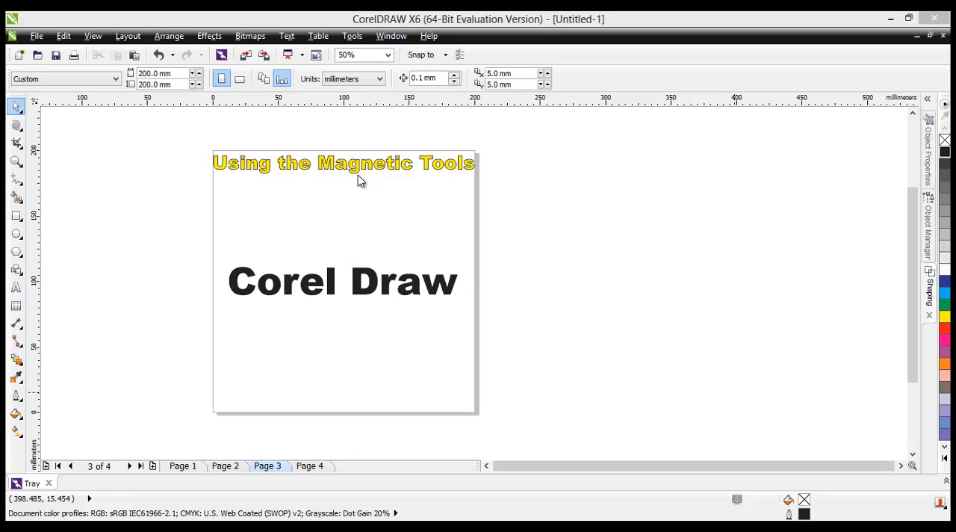
- Convert the "Corel Draw" text on page 3 to curves and activate the Attract tool for it
{"action": "left_click", "coordinate": [22, 131]}
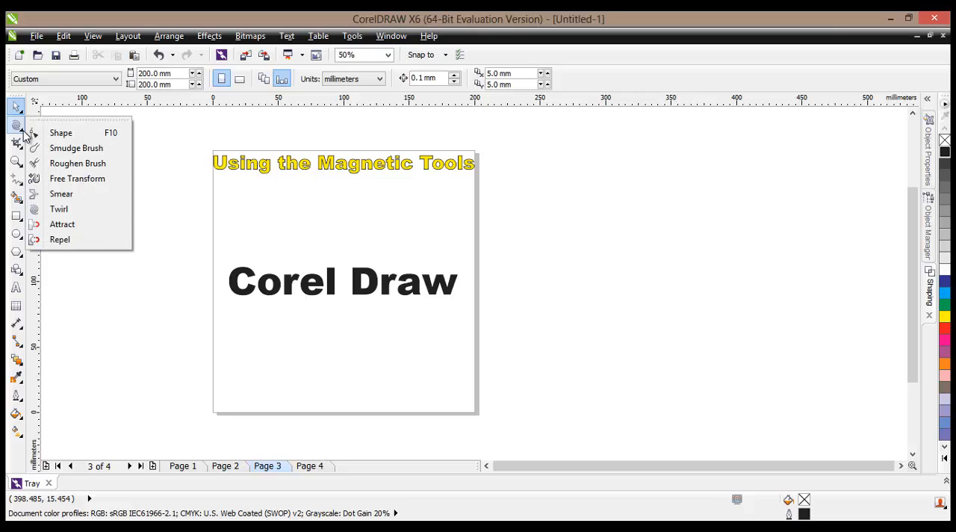
{"action": "left_click", "coordinate": [84, 233]}
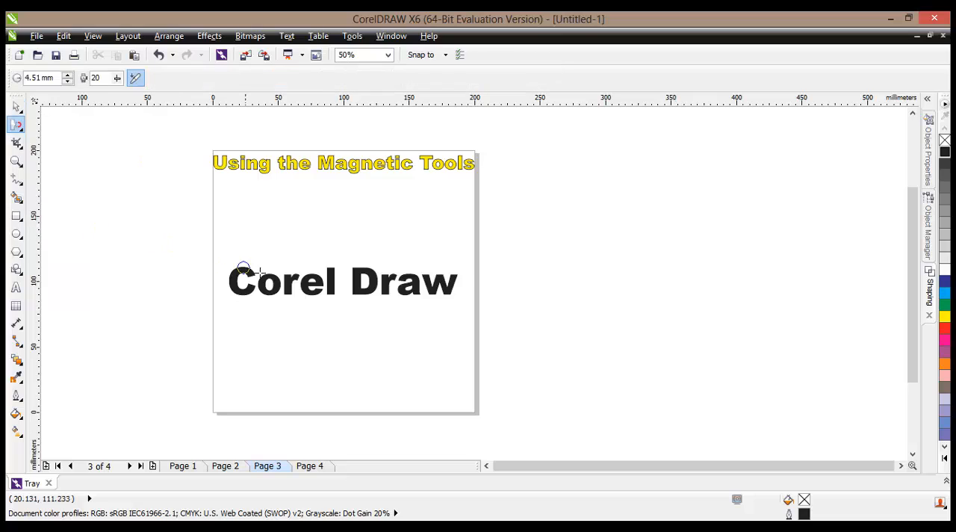
{"action": "scroll", "coordinate": [261, 274], "scroll_direction": "up", "scroll_amount": 2}
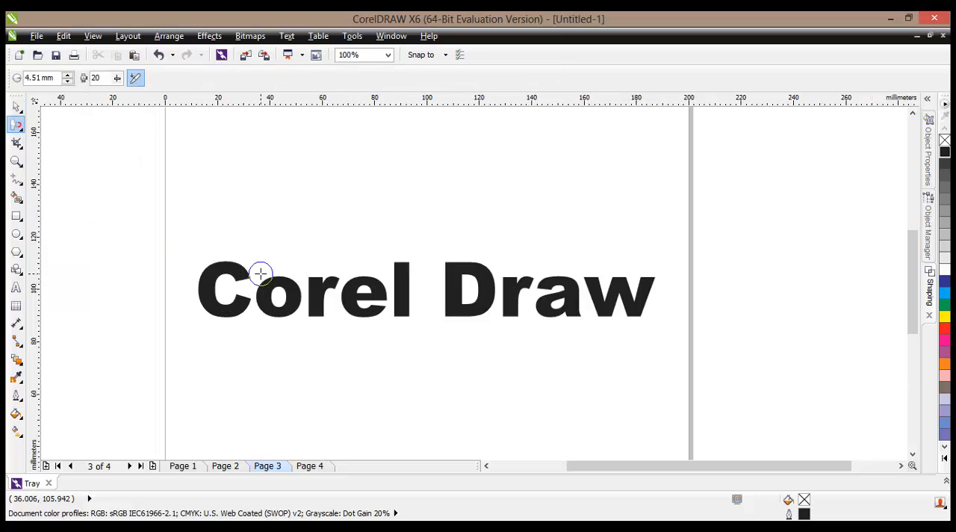
{"action": "left_click", "coordinate": [17, 109]}
{"action": "left_click", "coordinate": [222, 274]}
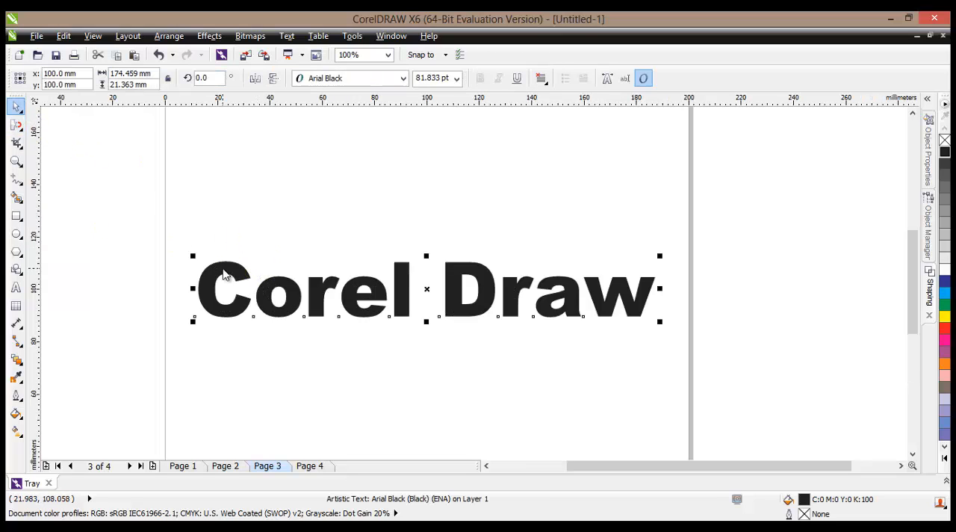
{"action": "right_click", "coordinate": [223, 273]}
{"action": "left_click", "coordinate": [259, 73]}
{"action": "left_click", "coordinate": [17, 127]}
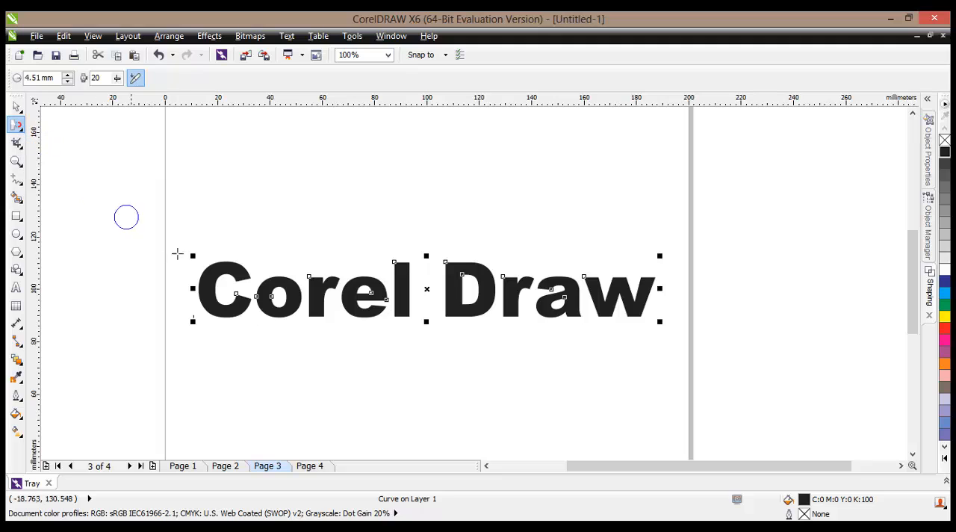
- Attract the nodes of the o's inner hole to its centre until the hole closes
{"action": "scroll", "coordinate": [213, 277], "scroll_direction": "up", "scroll_amount": 1}
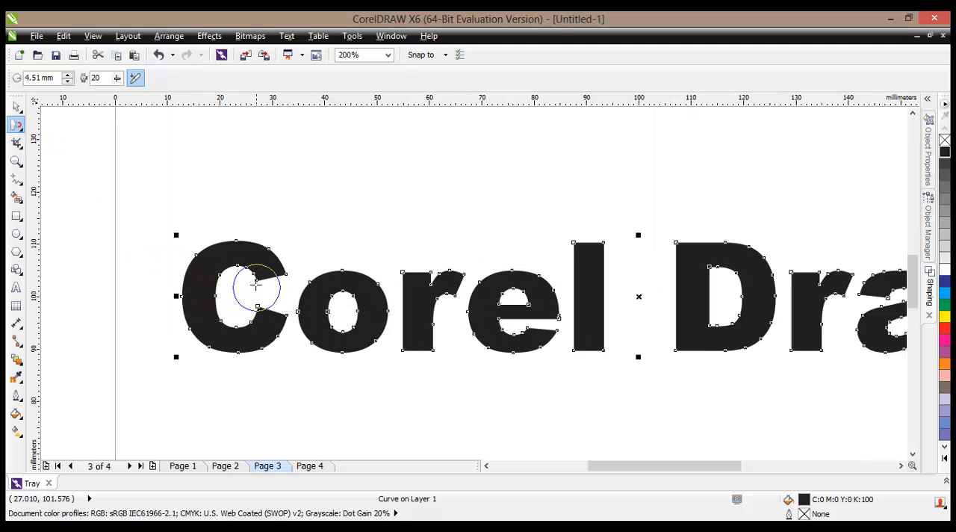
{"action": "scroll", "coordinate": [255, 281], "scroll_direction": "up", "scroll_amount": 1}
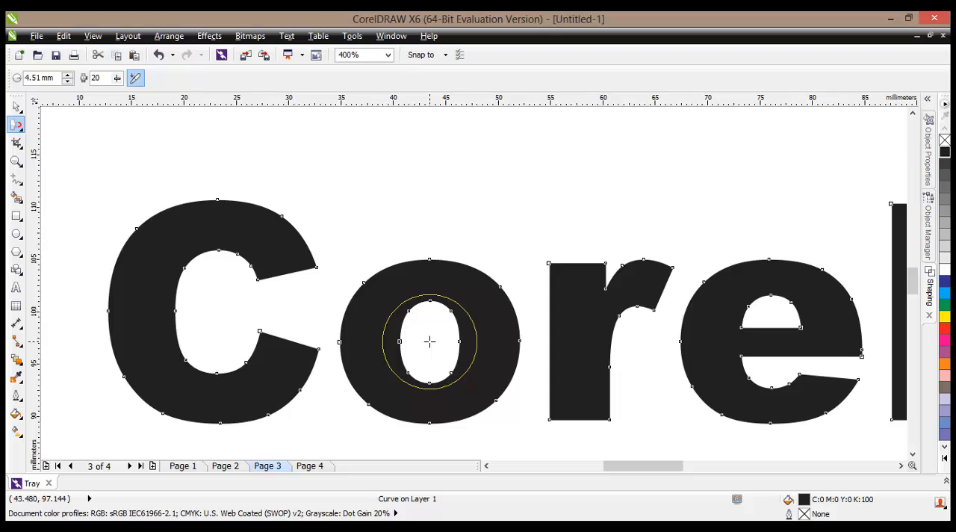
{"action": "left_click_drag", "start_coordinate": [430, 342], "coordinate": [429, 341]}
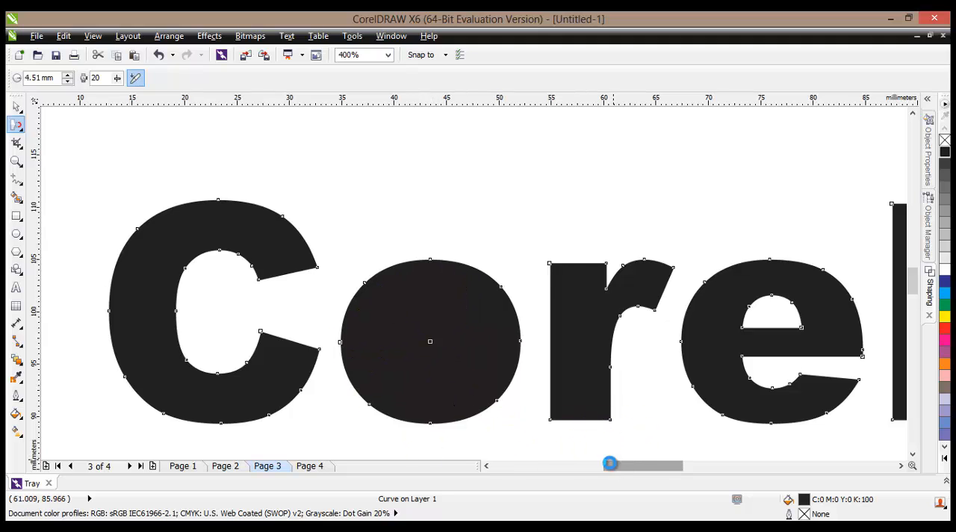
- Set the Attract tool's pressure to 21 and its nib radius to 3.11 mm
{"action": "left_click_drag", "start_coordinate": [610, 463], "coordinate": [631, 463]}
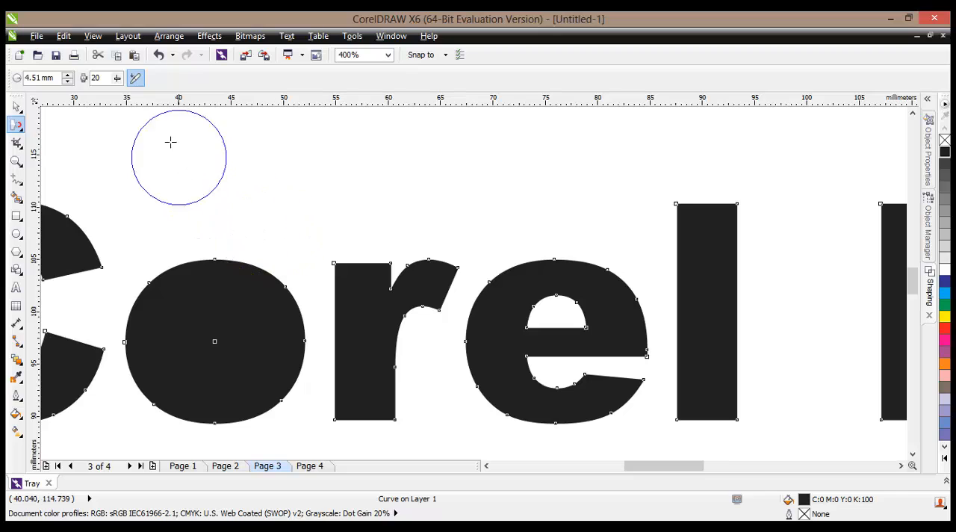
{"action": "left_click", "coordinate": [117, 76]}
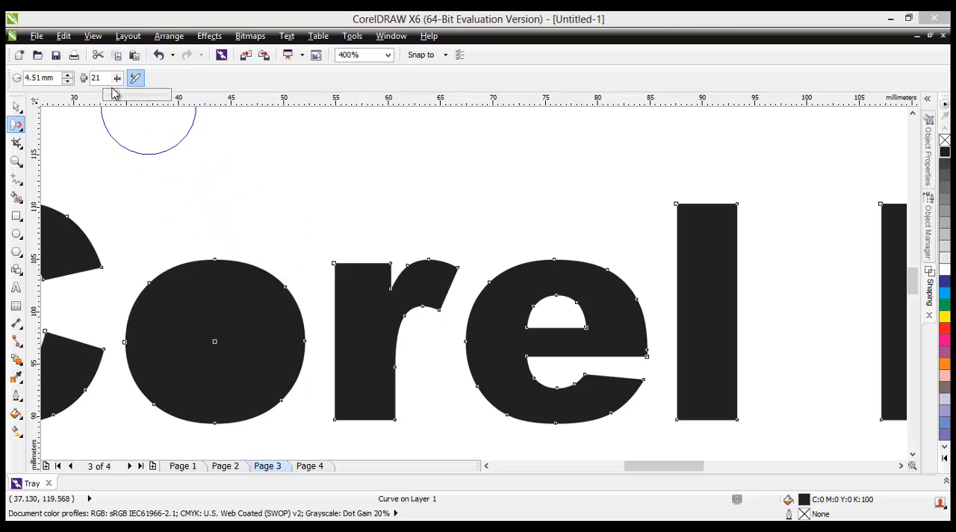
{"action": "left_click", "coordinate": [67, 82]}
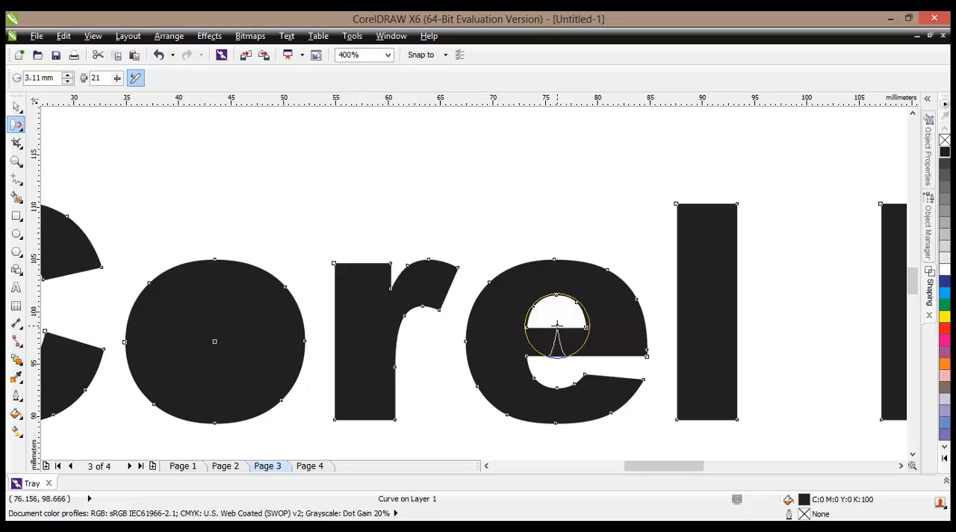
{"action": "mouse_move", "coordinate": [557, 325]}
{"action": "left_mouse_down"}
{"action": "mouse_move", "coordinate": [567, 360]}
{"action": "mouse_move", "coordinate": [548, 341]}
{"action": "left_mouse_up"}
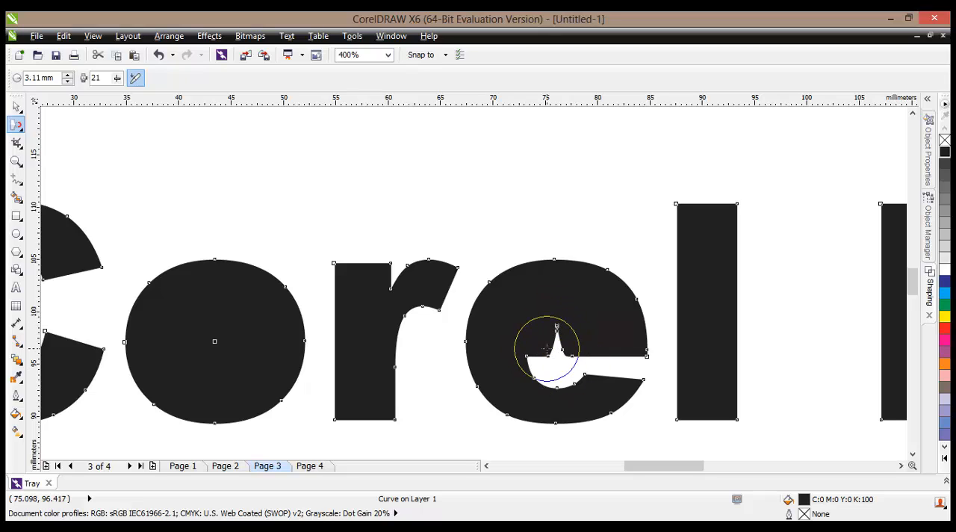
{"action": "left_click", "coordinate": [158, 56]}
{"action": "left_click", "coordinate": [158, 59]}
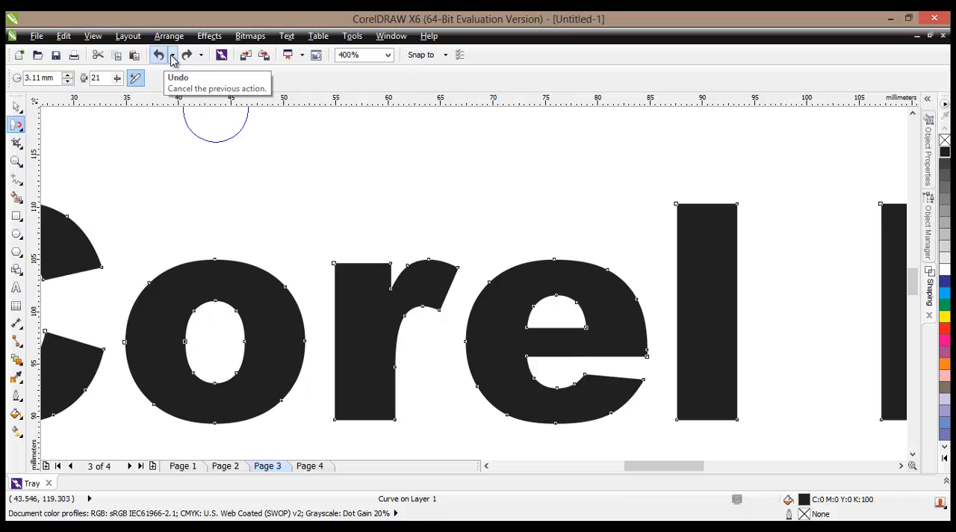
{"action": "left_click", "coordinate": [187, 57]}
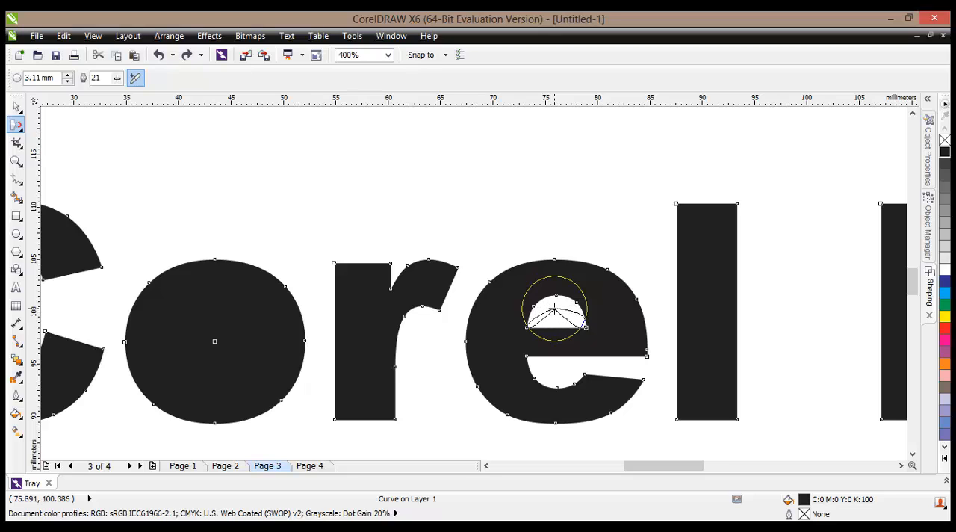
- Attract the nodes of the e's upper hole to its centre until the hole closes
{"action": "mouse_move", "coordinate": [553, 308]}
{"action": "left_mouse_down"}
{"action": "mouse_move", "coordinate": [541, 316]}
{"action": "mouse_move", "coordinate": [568, 314]}
{"action": "left_mouse_up"}
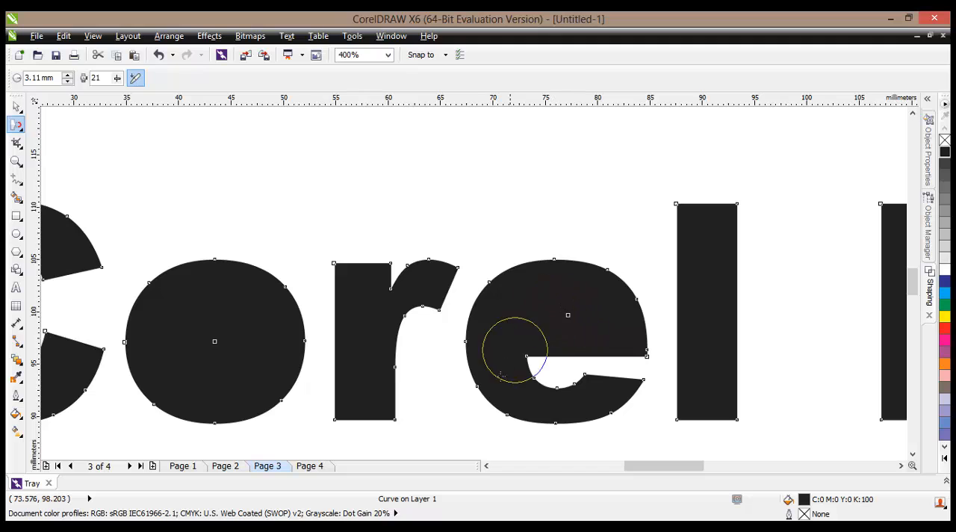
{"action": "key", "text": "F3"}
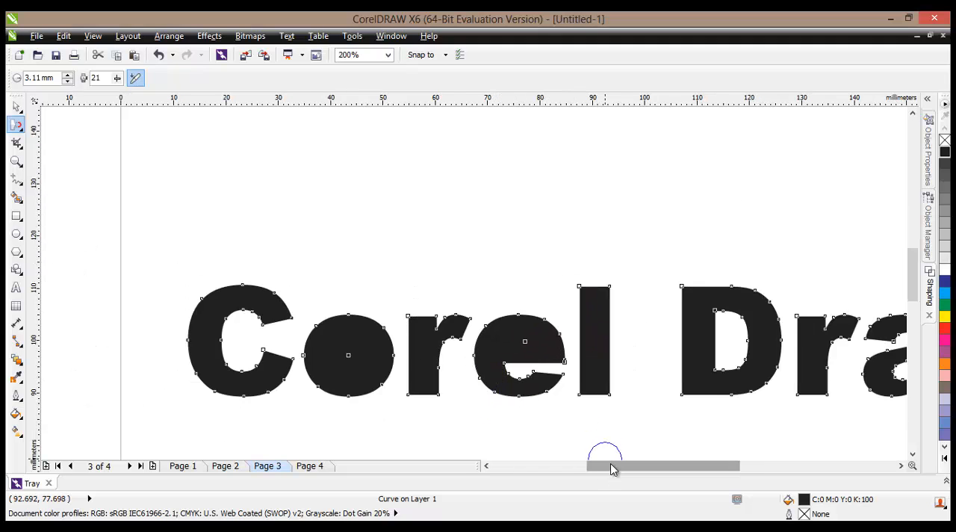
{"action": "left_click_drag", "start_coordinate": [607, 466], "coordinate": [646, 468]}
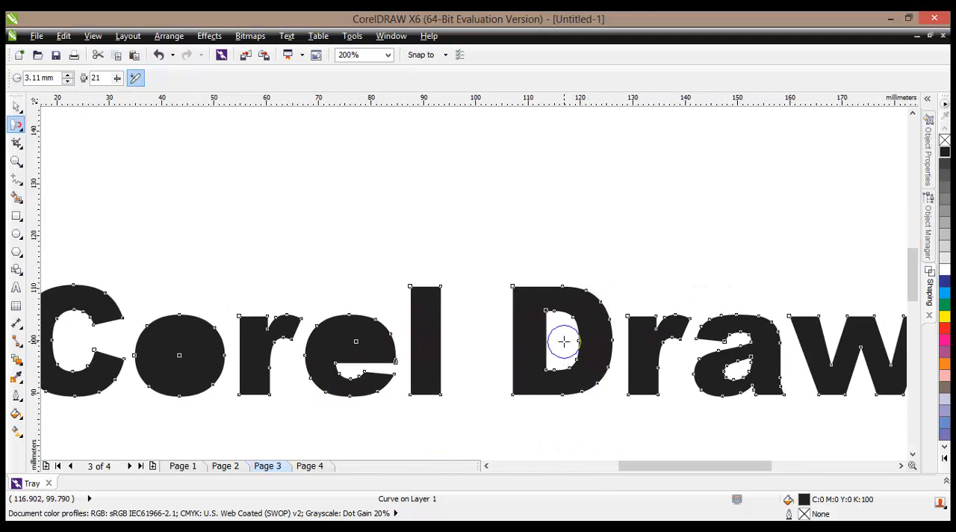
{"action": "key", "text": "ctrl+z"}
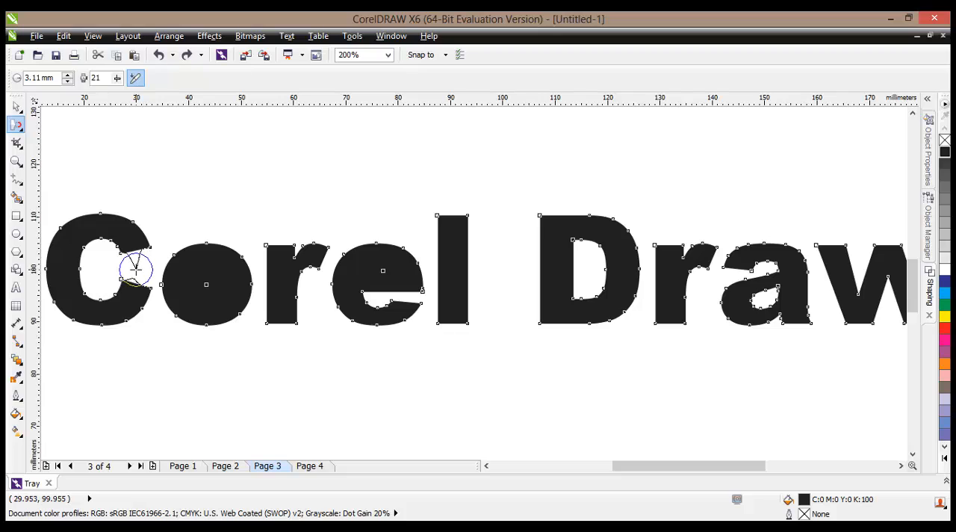
{"action": "left_click_drag", "start_coordinate": [136, 269], "coordinate": [174, 310]}
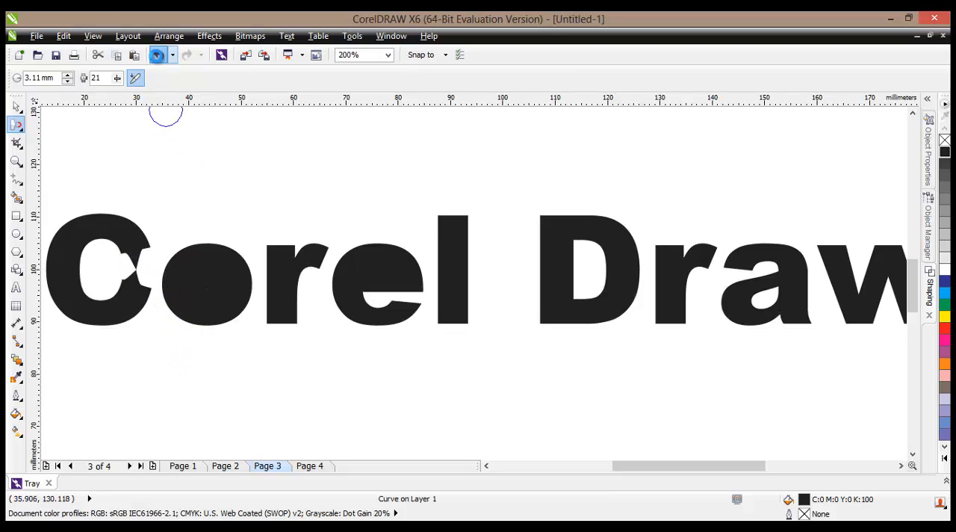
{"action": "left_click", "coordinate": [158, 56]}
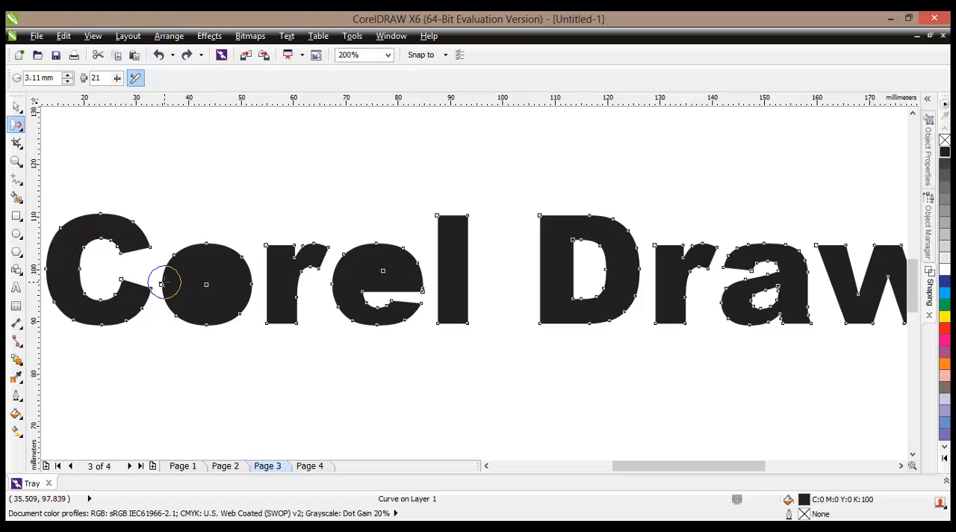
{"action": "scroll", "coordinate": [305, 254], "scroll_direction": "up", "scroll_amount": 1}
{"action": "scroll", "coordinate": [296, 277], "scroll_direction": "down", "scroll_amount": 1}
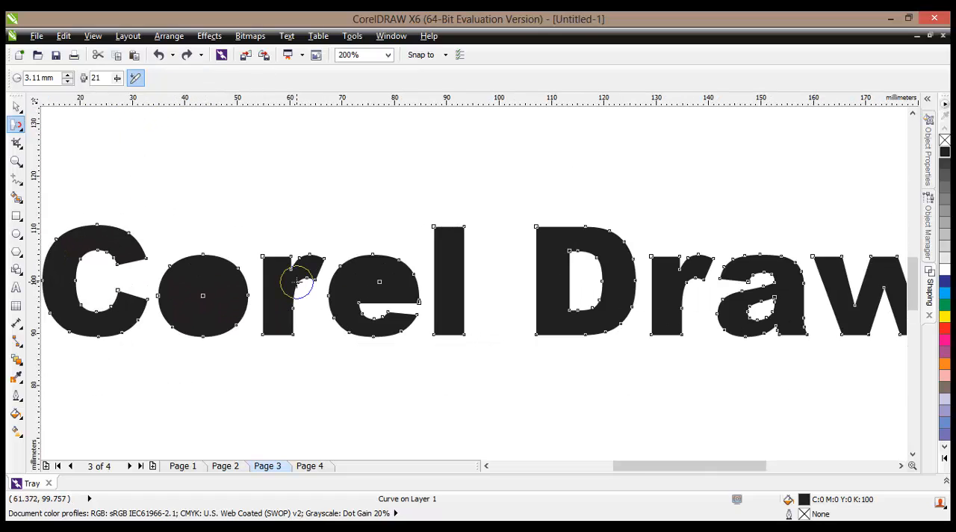
- Activate the Repel tool for the converted text curve
{"action": "left_click", "coordinate": [21, 130]}
{"action": "left_click", "coordinate": [21, 147]}
{"action": "left_click", "coordinate": [21, 130]}
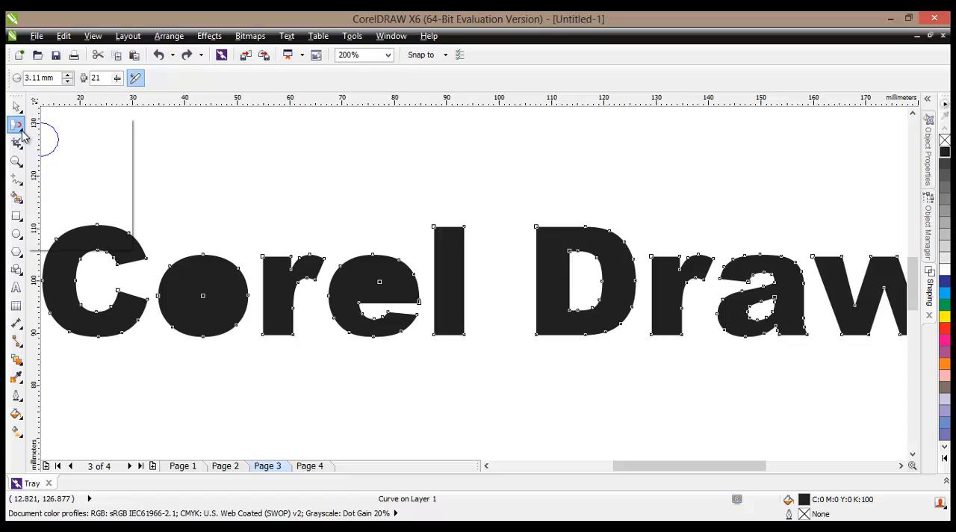
{"action": "left_click", "coordinate": [21, 146]}
{"action": "left_click", "coordinate": [19, 127]}
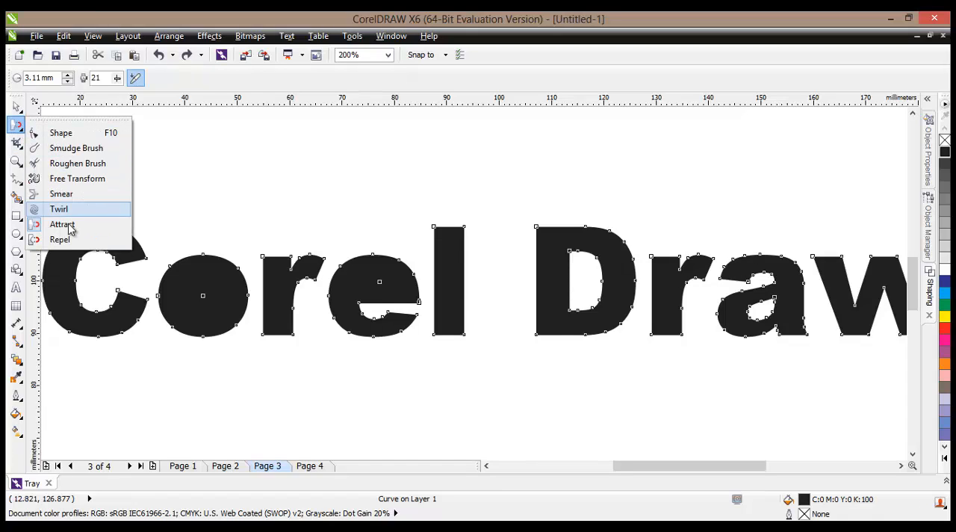
{"action": "left_click", "coordinate": [60, 240]}
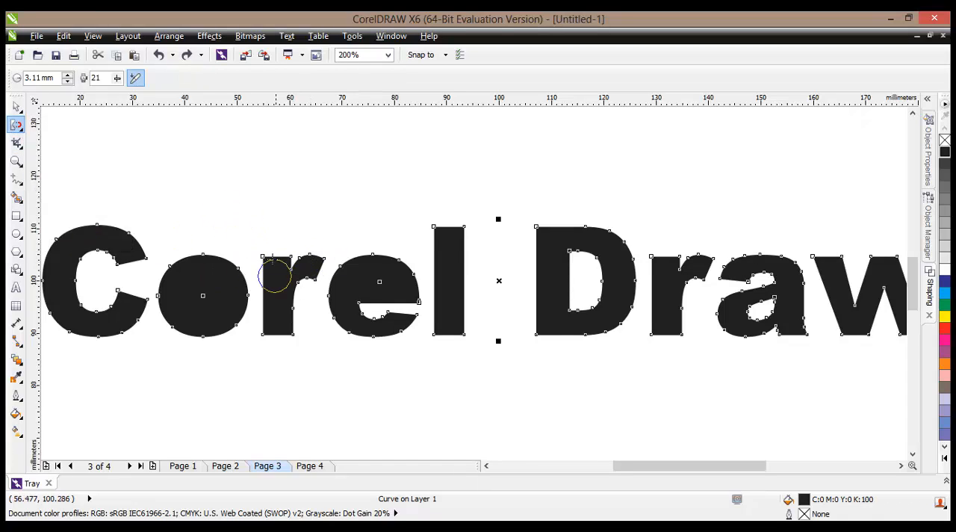
{"action": "scroll", "coordinate": [220, 254], "scroll_direction": "up", "scroll_amount": 2}
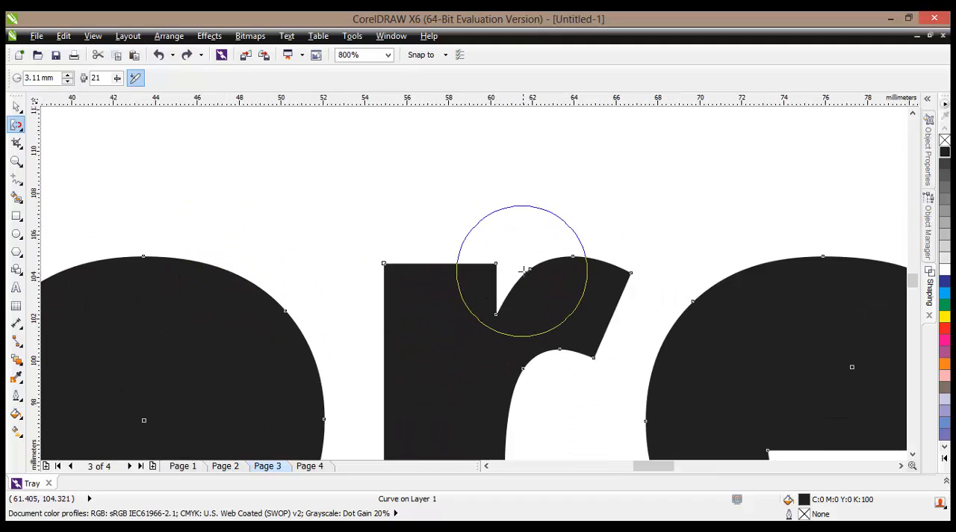
- Repel the nodes around the notch on top of the first r to form a rounded hollow
{"action": "scroll", "coordinate": [486, 388], "scroll_direction": "down", "scroll_amount": 1}
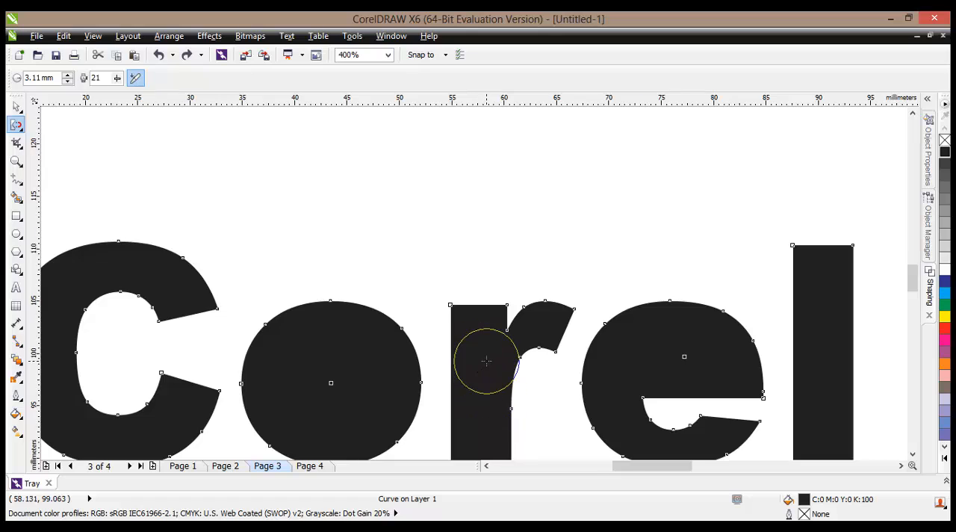
{"action": "scroll", "coordinate": [508, 329], "scroll_direction": "up", "scroll_amount": 1}
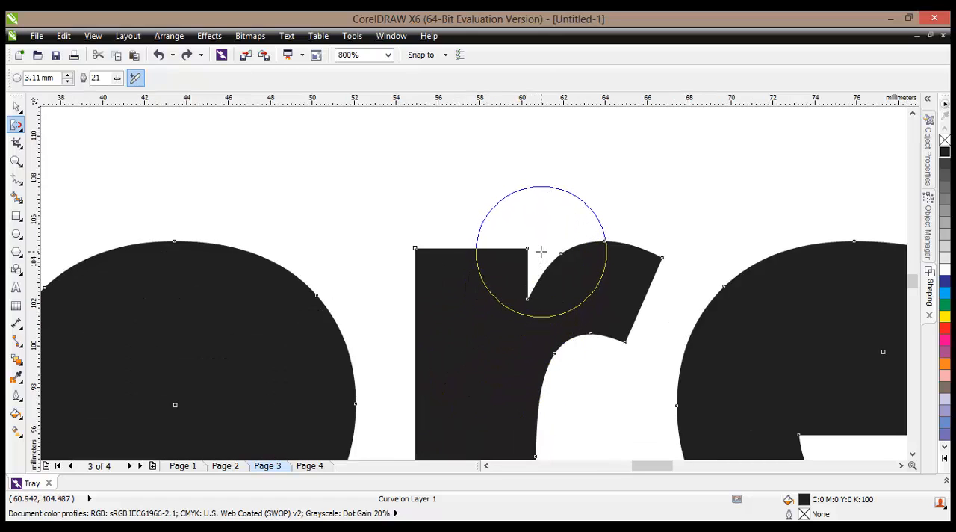
{"action": "left_click_drag", "start_coordinate": [540, 252], "coordinate": [521, 312]}
- Set the Repel tool's nib radius to 4.81 mm and push the D's inner hole outward along its upper and lower parts
{"action": "scroll", "coordinate": [521, 312], "scroll_direction": "down", "scroll_amount": 1}
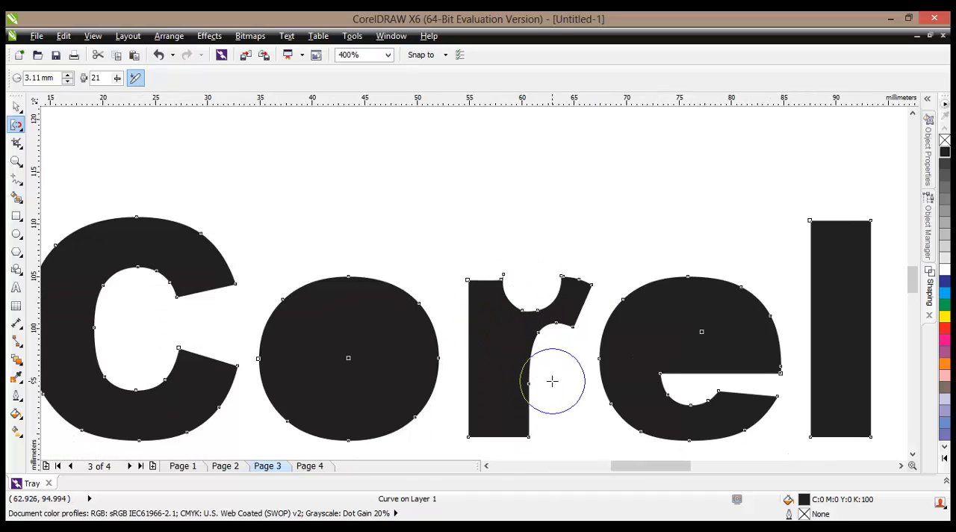
{"action": "scroll", "coordinate": [542, 401], "scroll_direction": "down", "scroll_amount": 1}
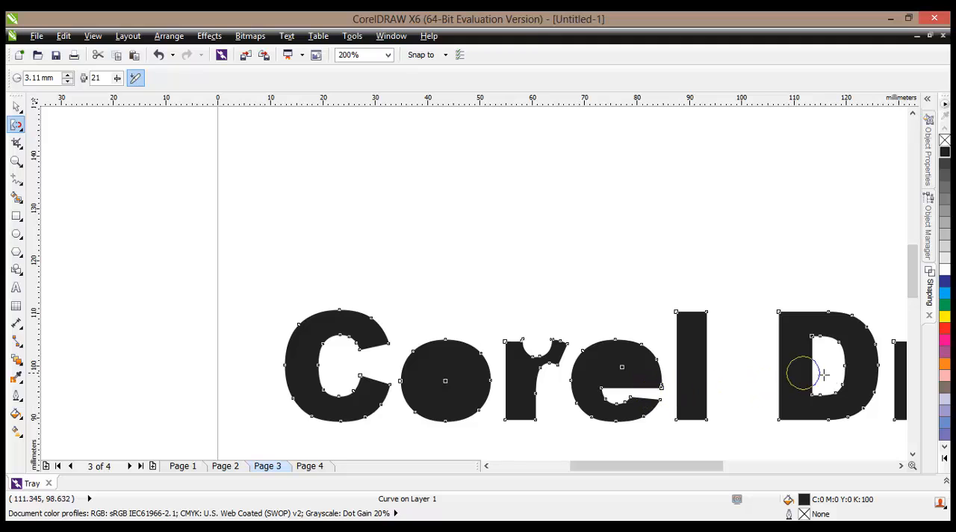
{"action": "scroll", "coordinate": [825, 383], "scroll_direction": "up", "scroll_amount": 1}
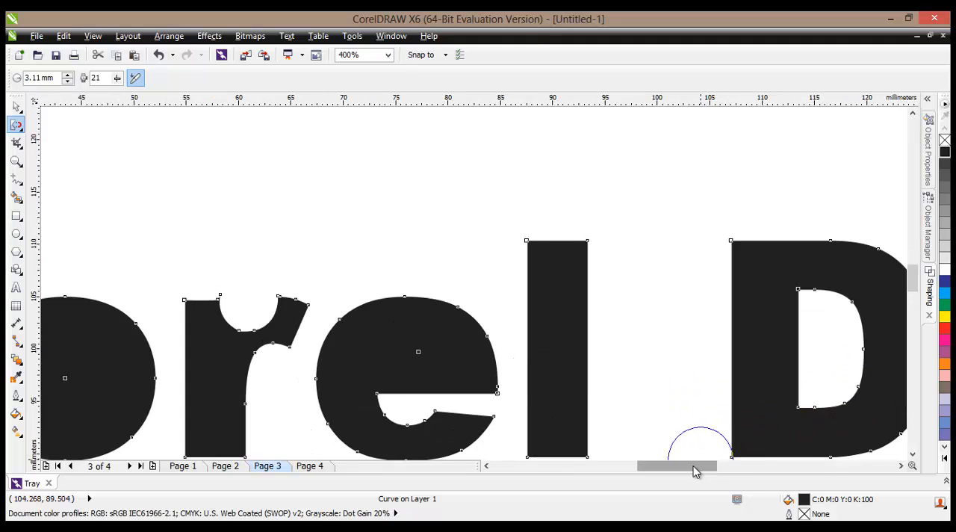
{"action": "left_click_drag", "start_coordinate": [693, 465], "coordinate": [708, 464]}
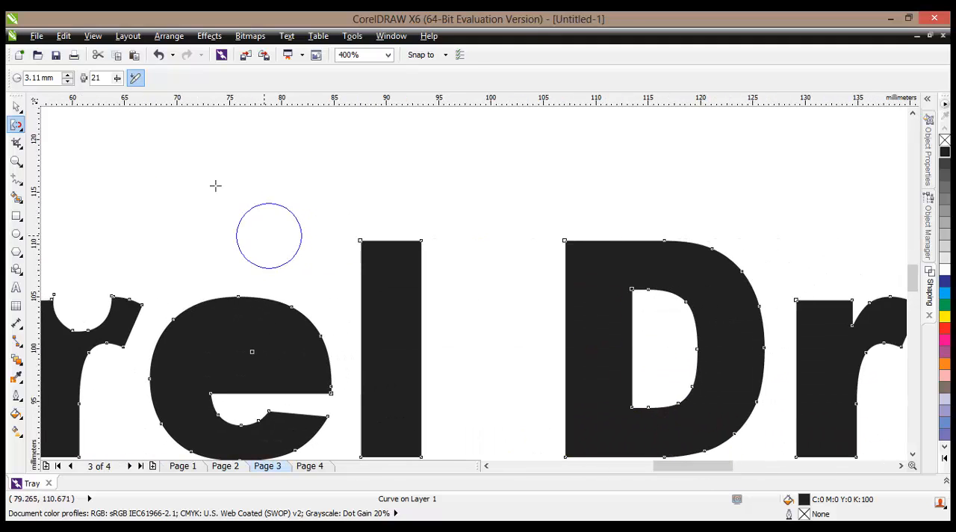
{"action": "left_click", "coordinate": [68, 74]}
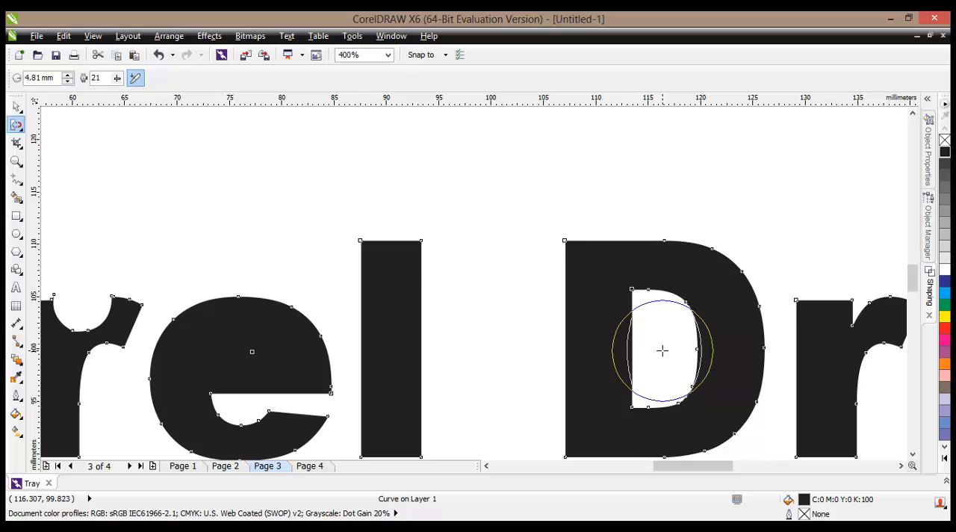
{"action": "left_click_drag", "start_coordinate": [661, 350], "coordinate": [658, 318]}
{"action": "left_click_drag", "start_coordinate": [655, 385], "coordinate": [657, 387]}
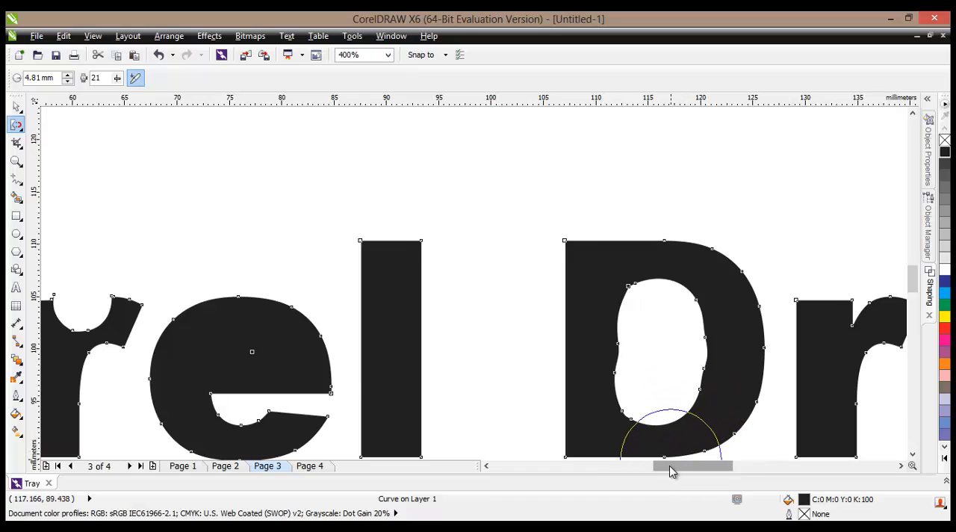
- Reselect the text curve with the Repel tool active and enlarge the a's inner hole into a rounder opening
{"action": "left_click_drag", "start_coordinate": [670, 467], "coordinate": [691, 469]}
{"action": "left_click_drag", "start_coordinate": [782, 415], "coordinate": [779, 403]}
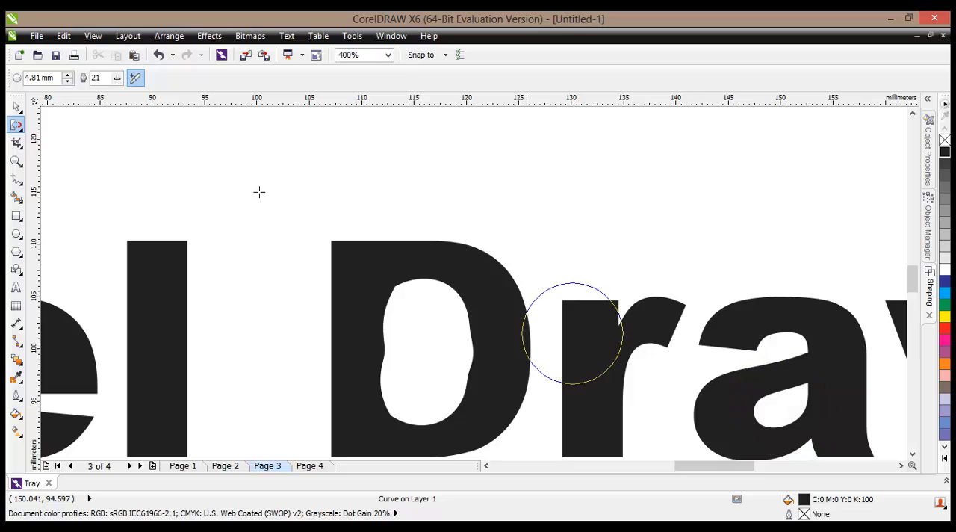
{"action": "left_click", "coordinate": [16, 107]}
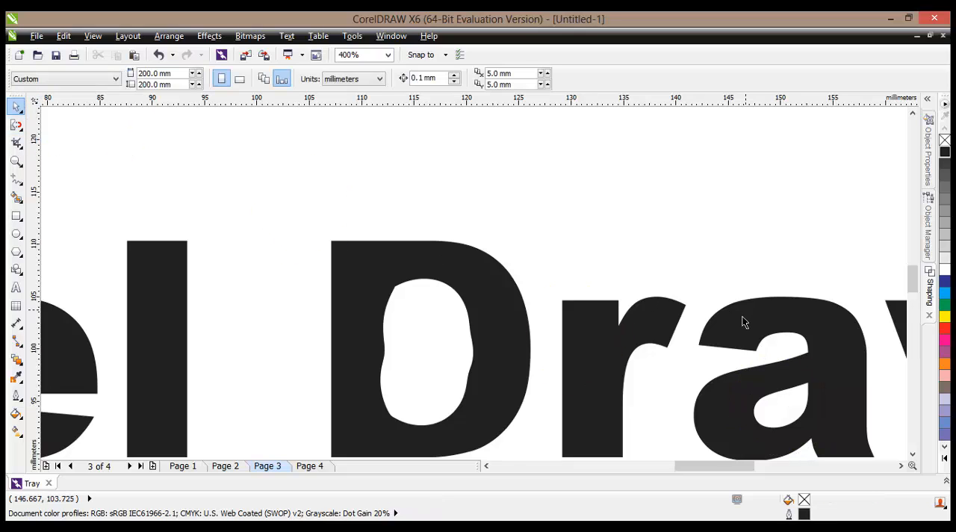
{"action": "left_click", "coordinate": [741, 319]}
{"action": "left_click", "coordinate": [17, 126]}
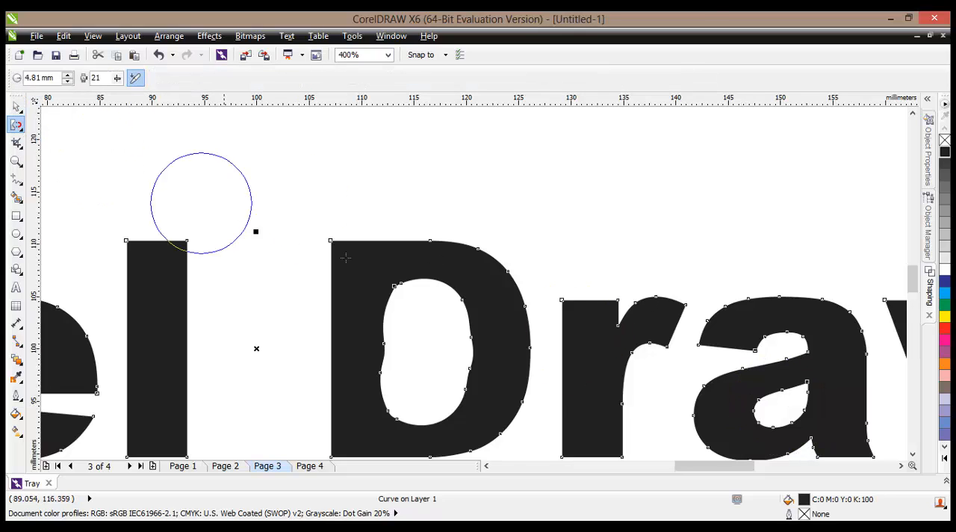
{"action": "left_click_drag", "start_coordinate": [760, 401], "coordinate": [778, 405]}
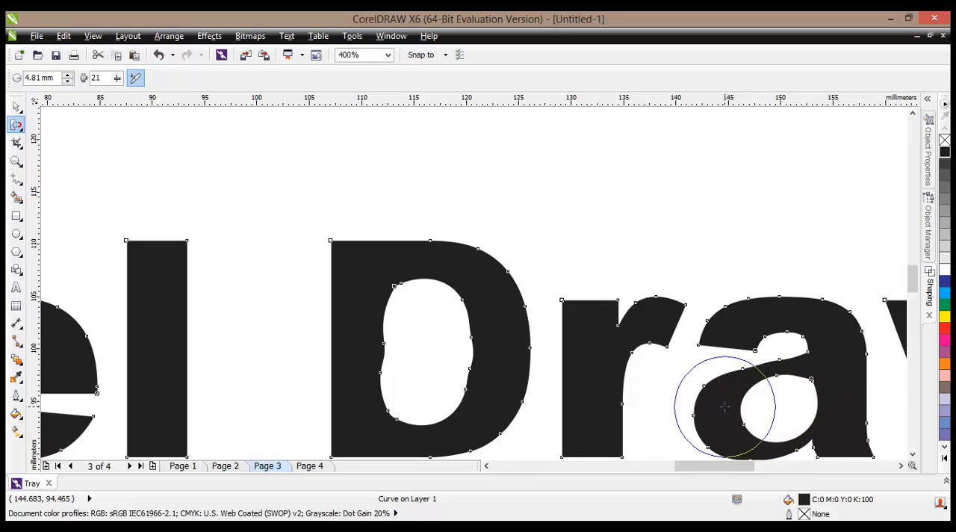
- Repel the edges of the w's two upper notches to widen them into rounded hollows
{"action": "scroll", "coordinate": [754, 403], "scroll_direction": "down", "scroll_amount": 1}
{"action": "left_click_drag", "start_coordinate": [732, 465], "coordinate": [715, 464]}
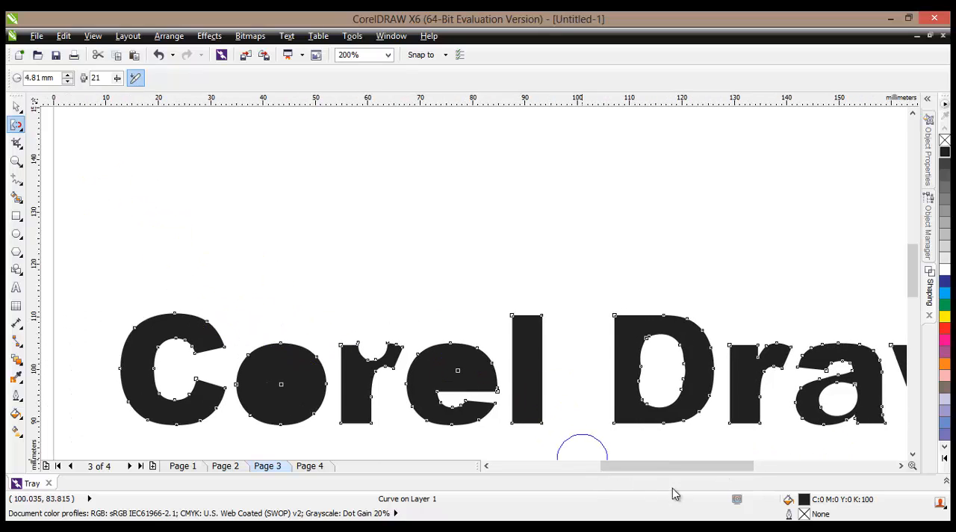
{"action": "left_click_drag", "start_coordinate": [634, 465], "coordinate": [680, 468]}
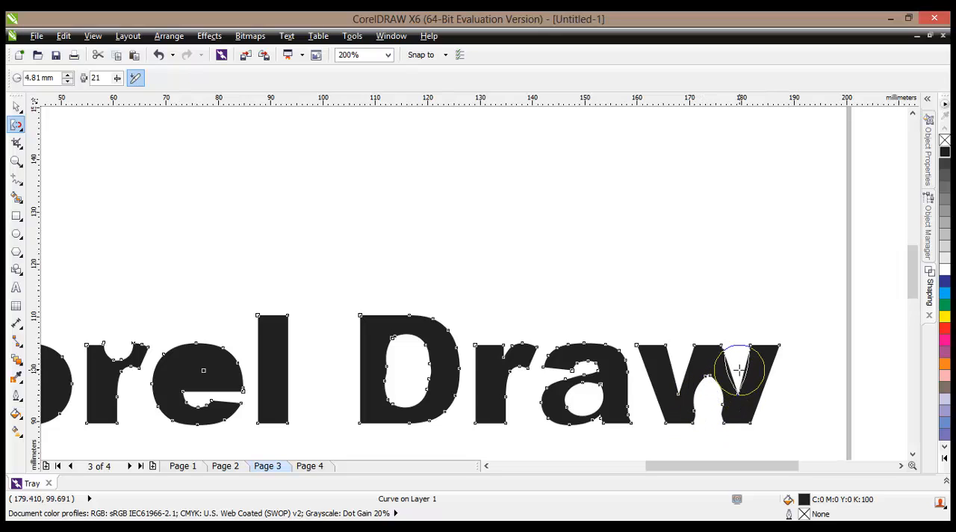
{"action": "left_click_drag", "start_coordinate": [739, 370], "coordinate": [738, 374]}
{"action": "left_click_drag", "start_coordinate": [677, 374], "coordinate": [678, 384]}
- Repel the edges of the e's lower opening to round it out
{"action": "scroll", "coordinate": [625, 371], "scroll_direction": "down", "scroll_amount": 1}
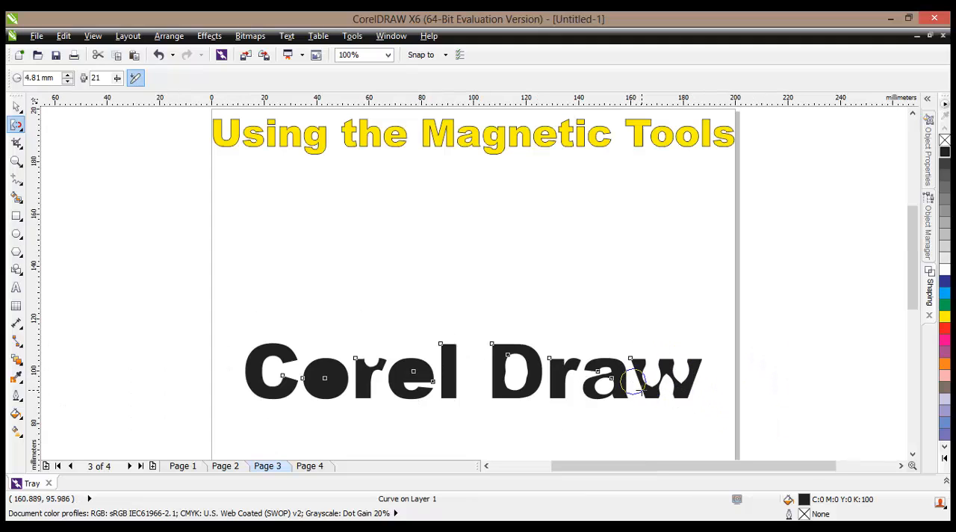
{"action": "scroll", "coordinate": [441, 384], "scroll_direction": "up", "scroll_amount": 1}
{"action": "left_click_drag", "start_coordinate": [438, 384], "coordinate": [377, 383]}
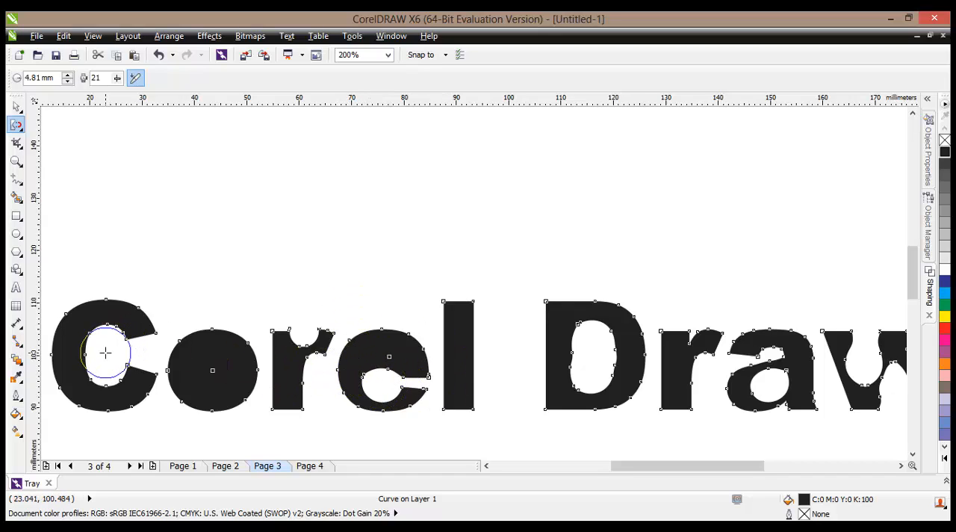
- Repel the C's inner curve outward at its upper, lower and back edges to thin the letter's stroke
{"action": "left_click_drag", "start_coordinate": [105, 352], "coordinate": [104, 354]}
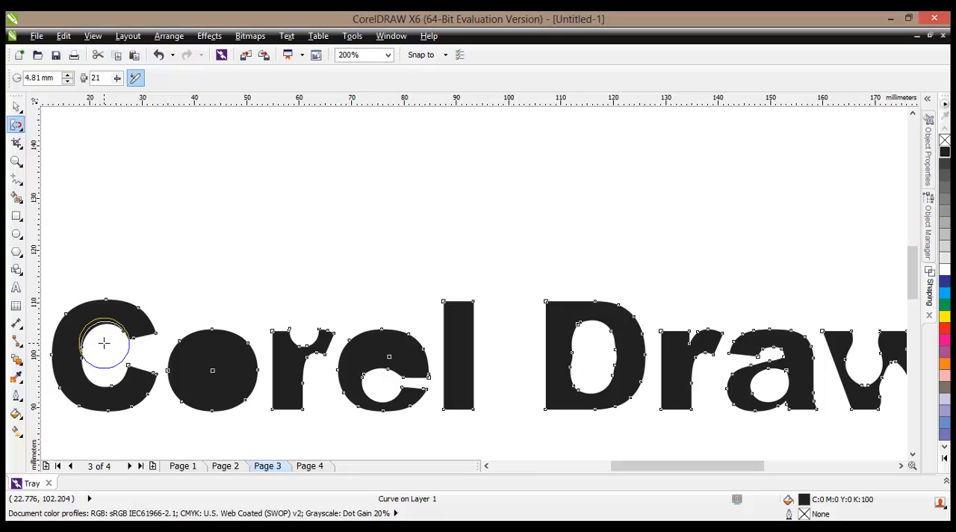
{"action": "mouse_move", "coordinate": [103, 342]}
{"action": "left_mouse_down"}
{"action": "mouse_move", "coordinate": [93, 352]}
{"action": "mouse_move", "coordinate": [95, 341]}
{"action": "mouse_move", "coordinate": [91, 363]}
{"action": "mouse_move", "coordinate": [106, 378]}
{"action": "left_mouse_up"}
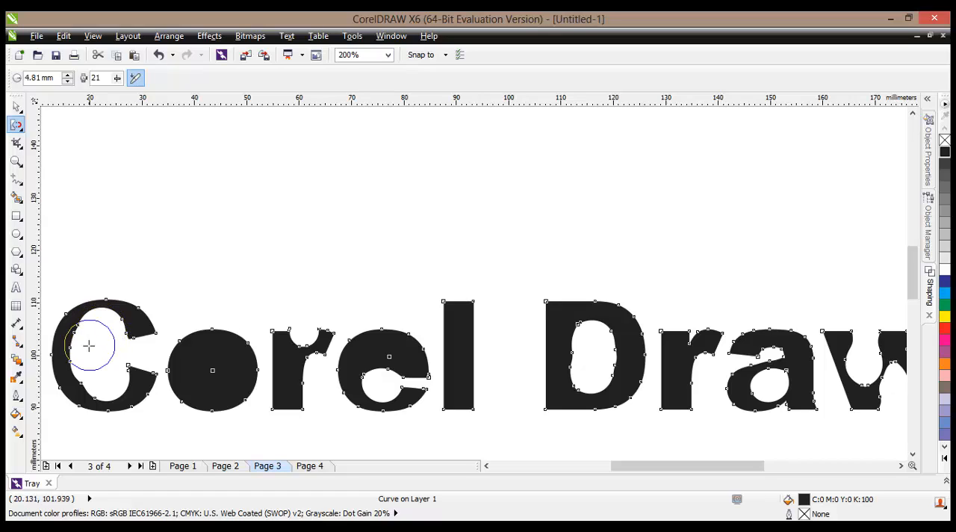
{"action": "left_click_drag", "start_coordinate": [88, 347], "coordinate": [88, 345]}
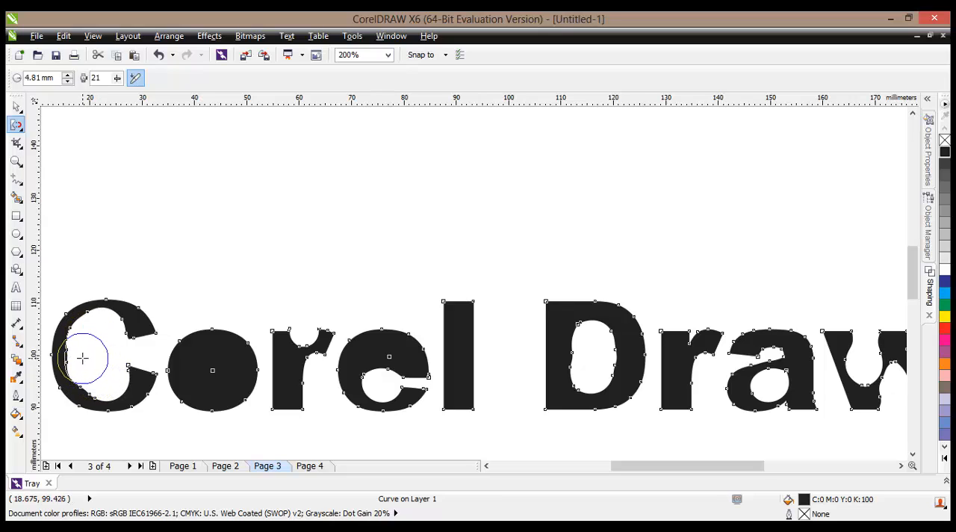
{"action": "left_click_drag", "start_coordinate": [82, 357], "coordinate": [81, 358]}
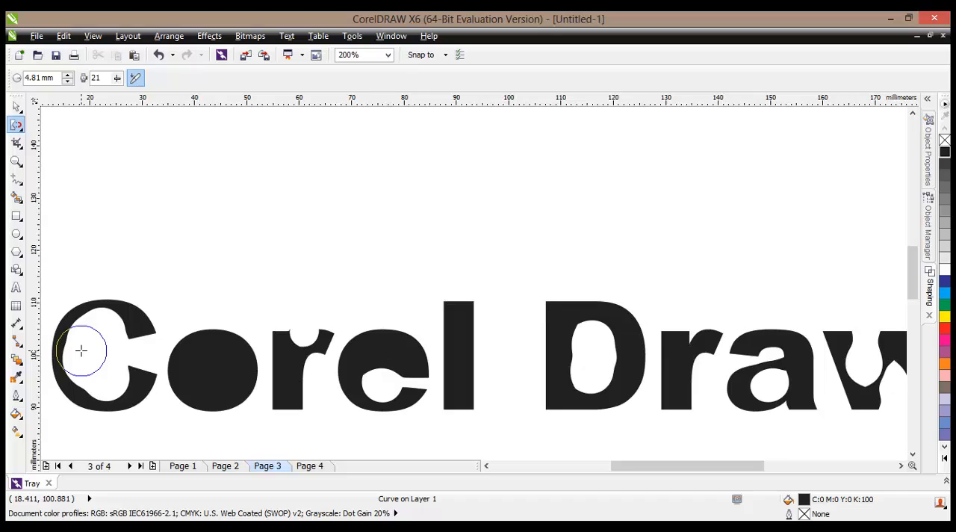